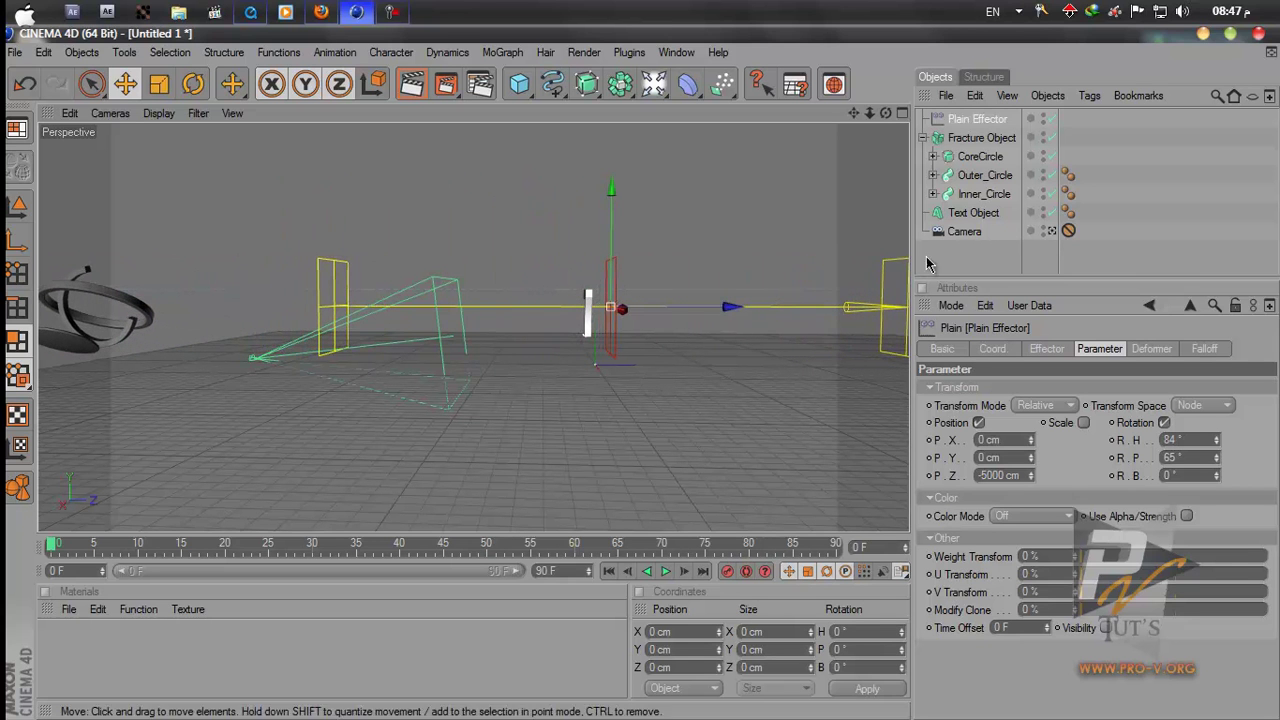
Move the Text Object into the Fracture Object as its first child
click(966, 220)
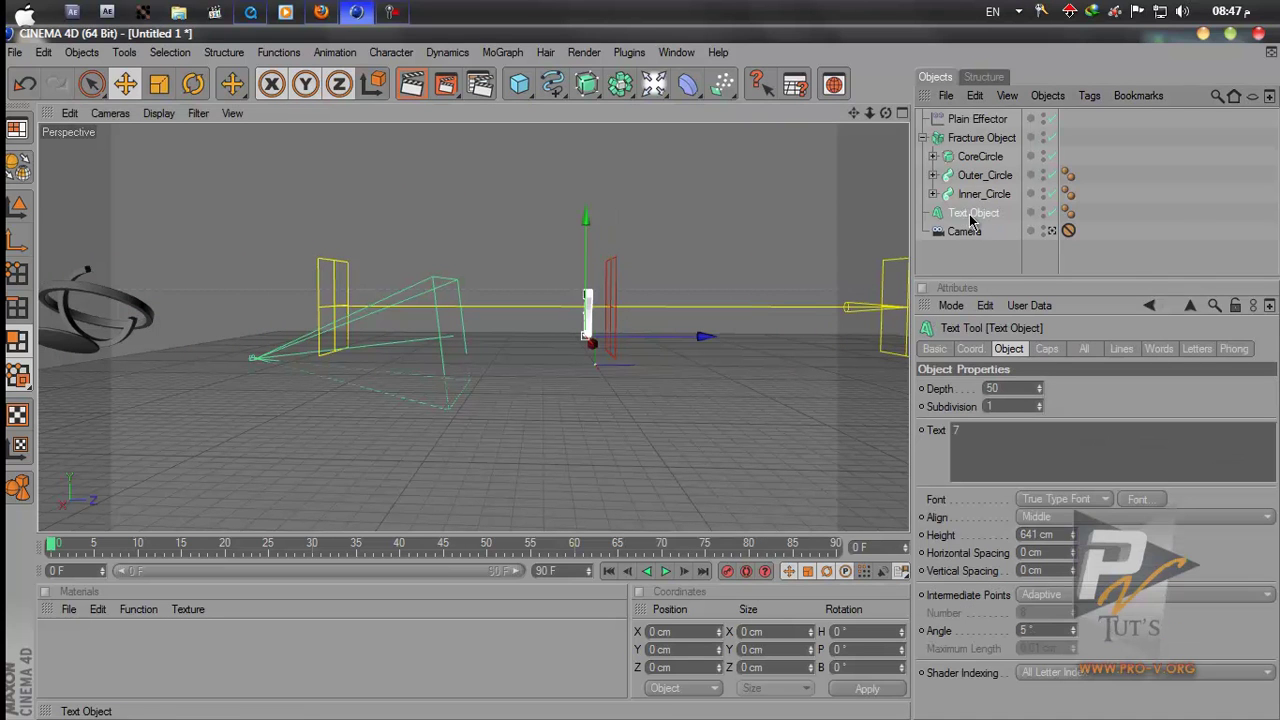
drag(981, 148, 980, 138)
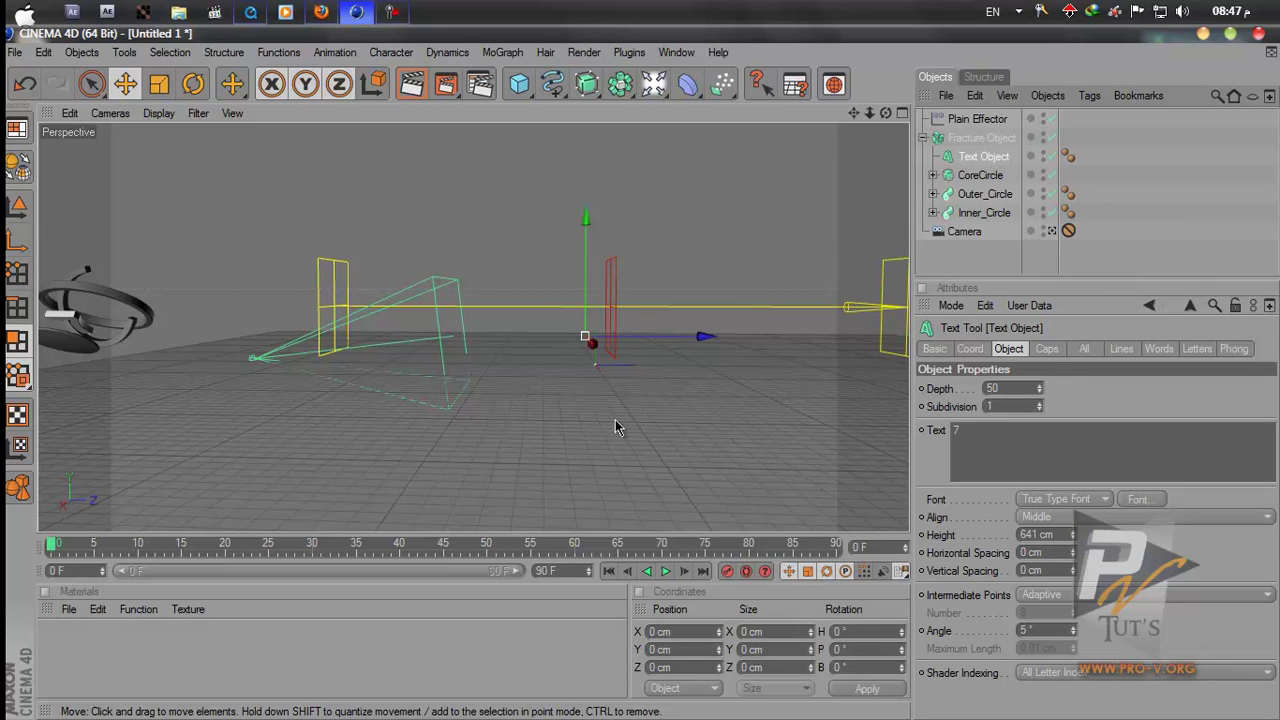
Keyframe the Plain Effector's X, Y and Z position at frame 0
click(970, 119)
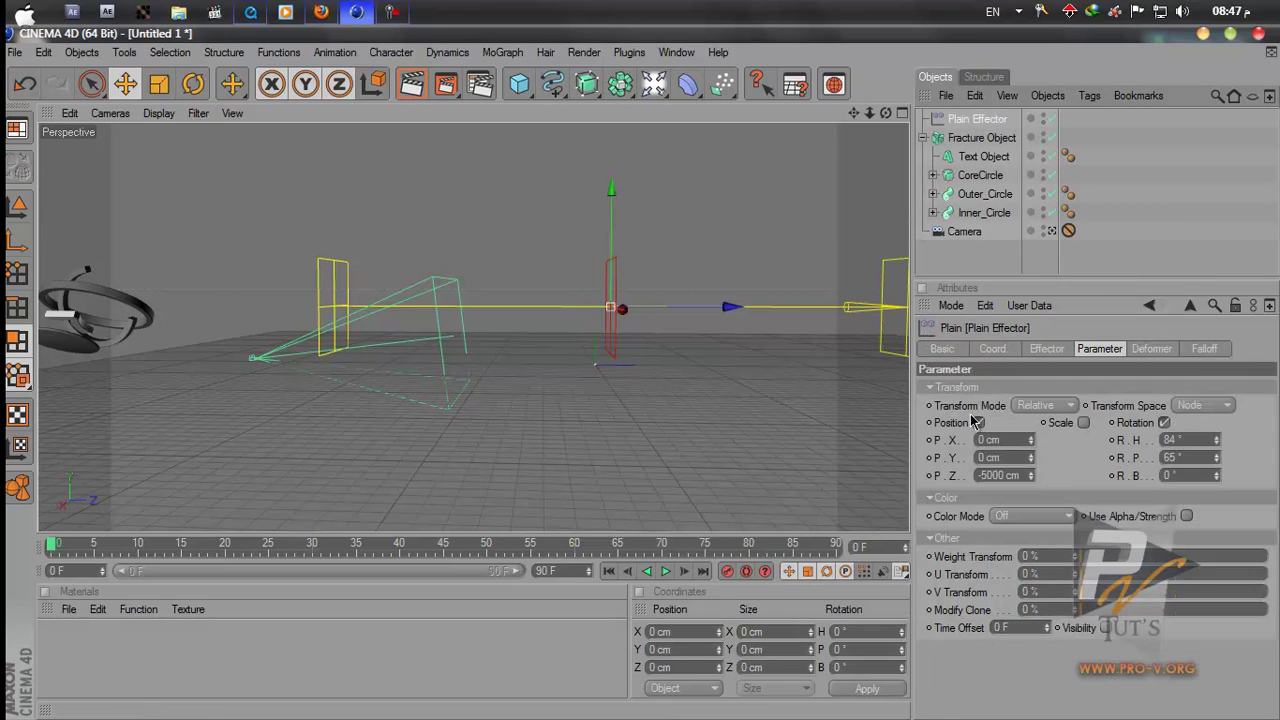
click(960, 352)
click(994, 352)
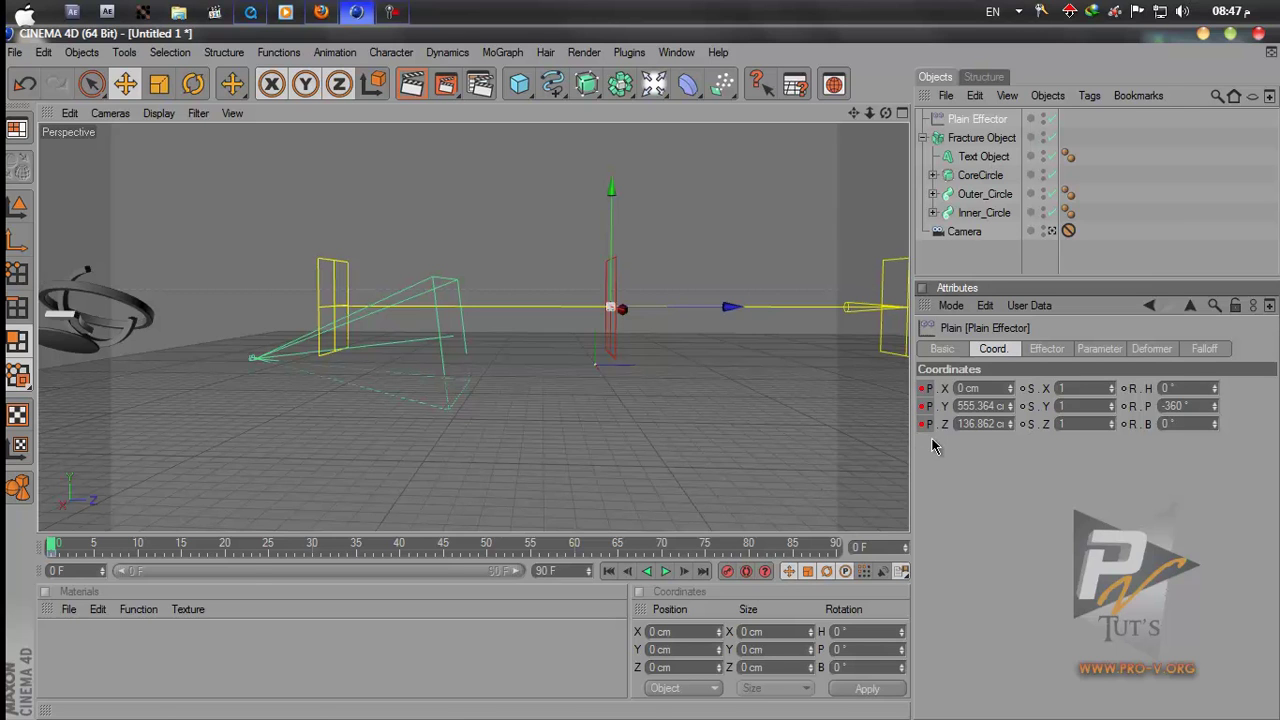
Set the animation length to 360 frames and extend the preview range to frame 360
click(561, 572)
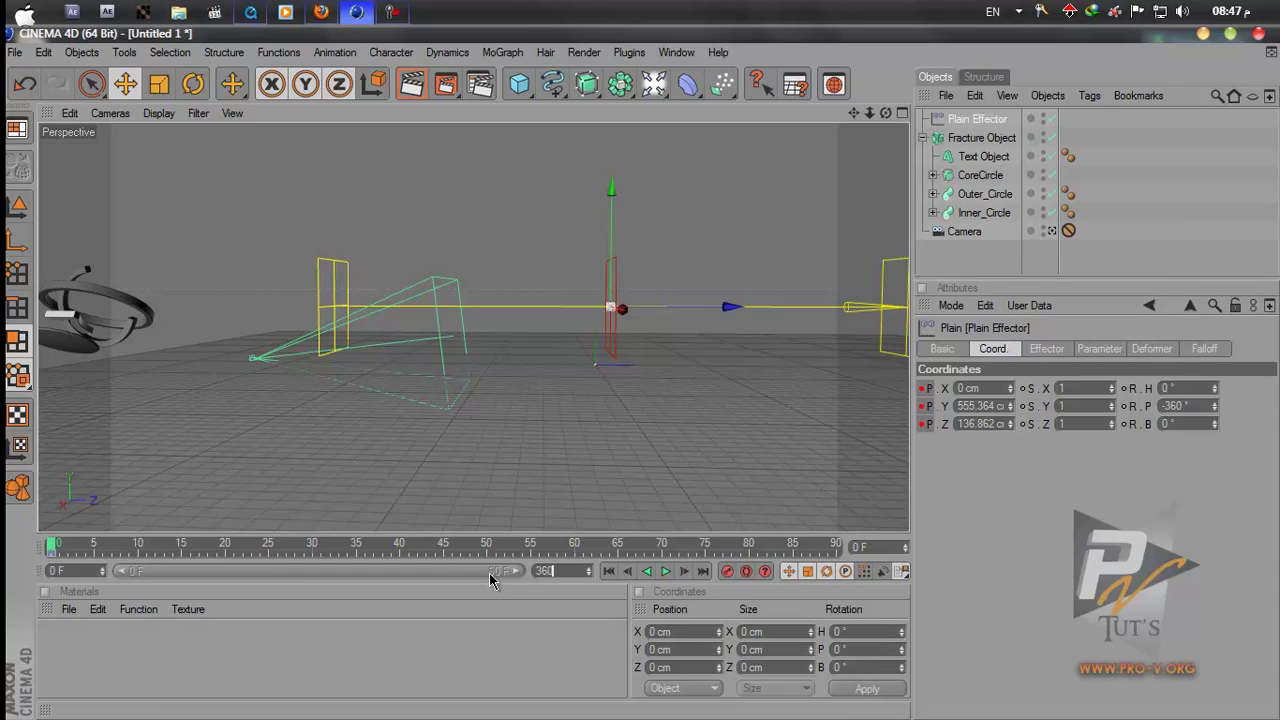
key(Return)
drag(228, 574, 531, 576)
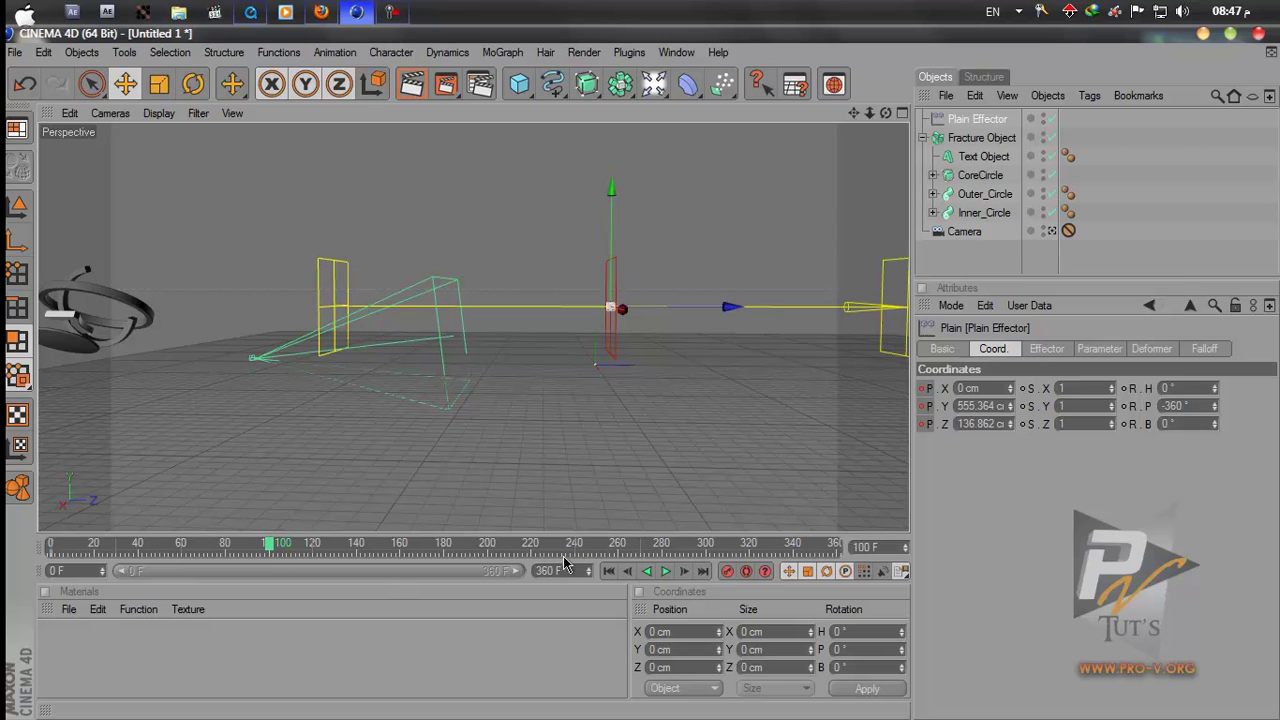
At frame 100, move the Plain Effector along Z to about -2902 cm and keyframe its position
drag(724, 324, 638, 372)
ctrl+click(922, 426)
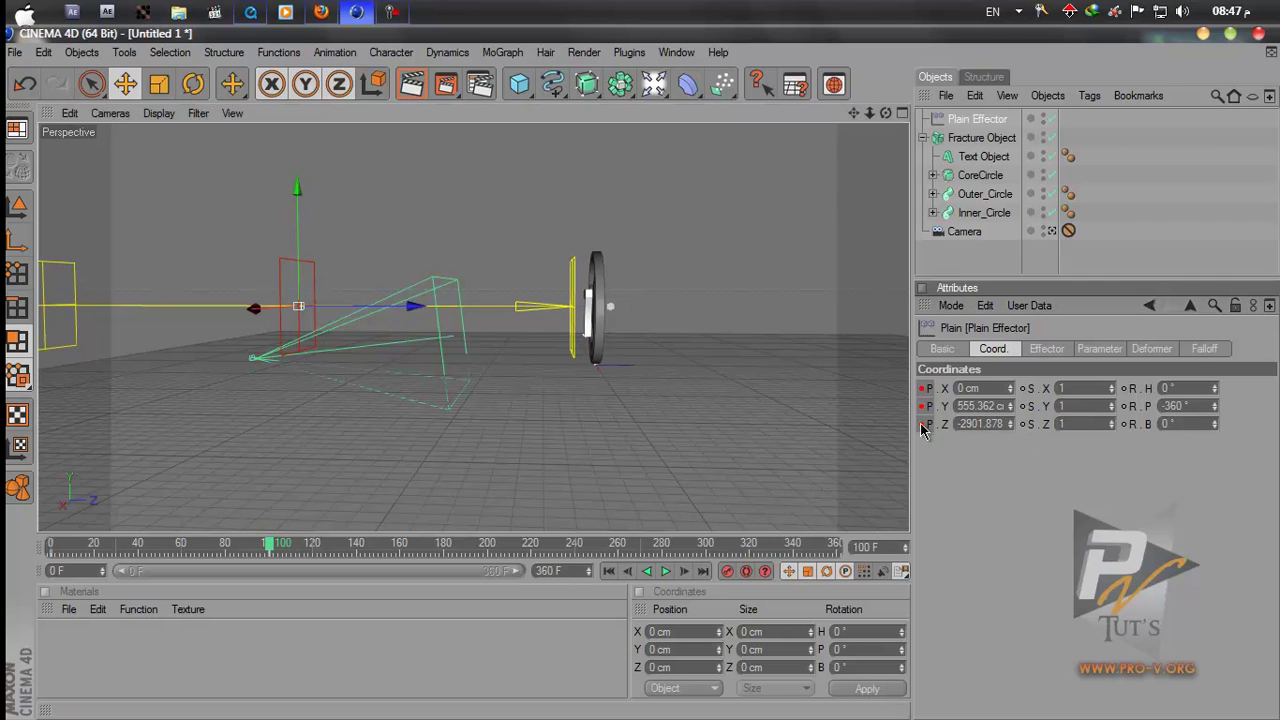
Play the animation and shift the Plain Effector's frame 100 position key to frame 60
click(608, 571)
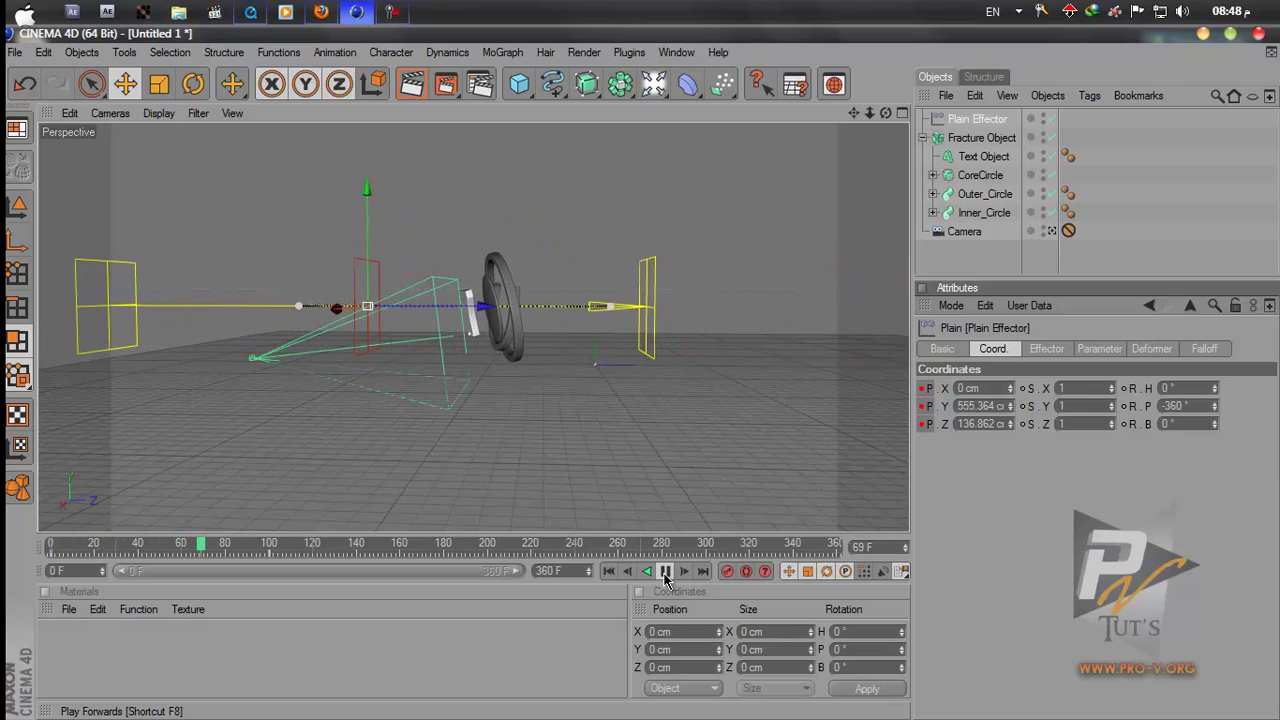
click(665, 571)
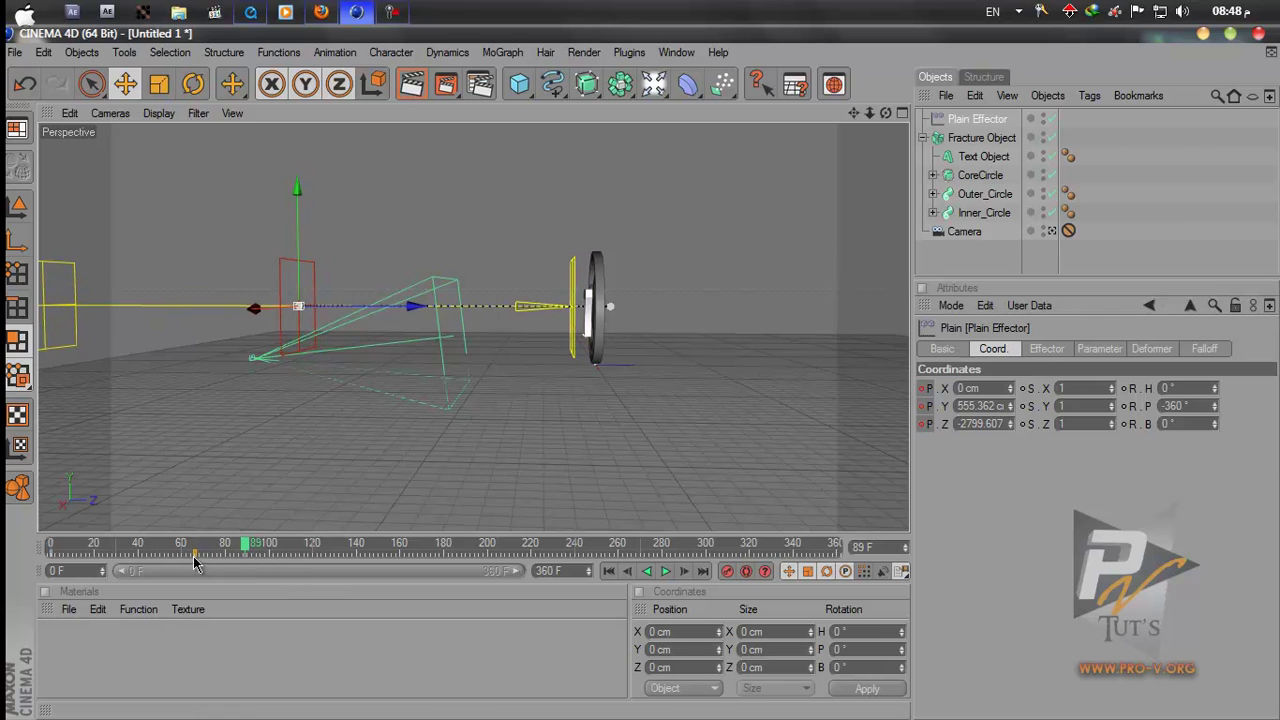
click(608, 571)
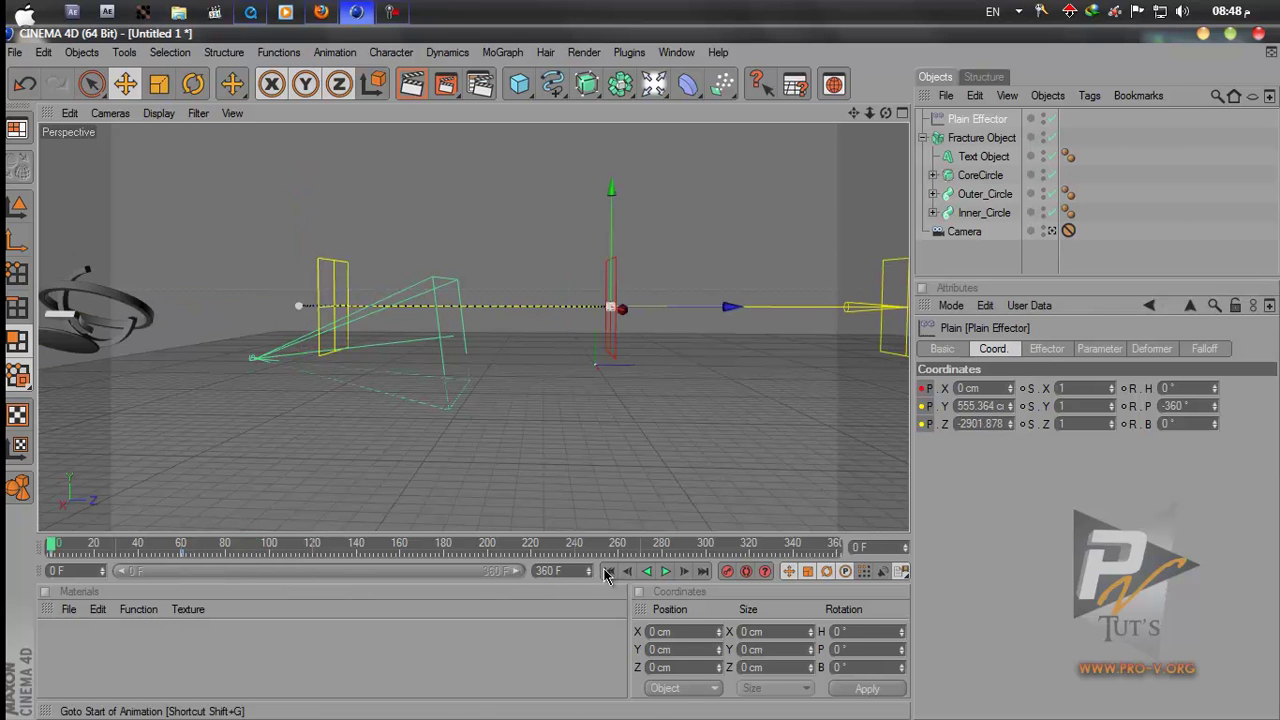
Switch the view to the scene Camera and preview the animation by playing and scrubbing between frames 0 and 60
click(966, 255)
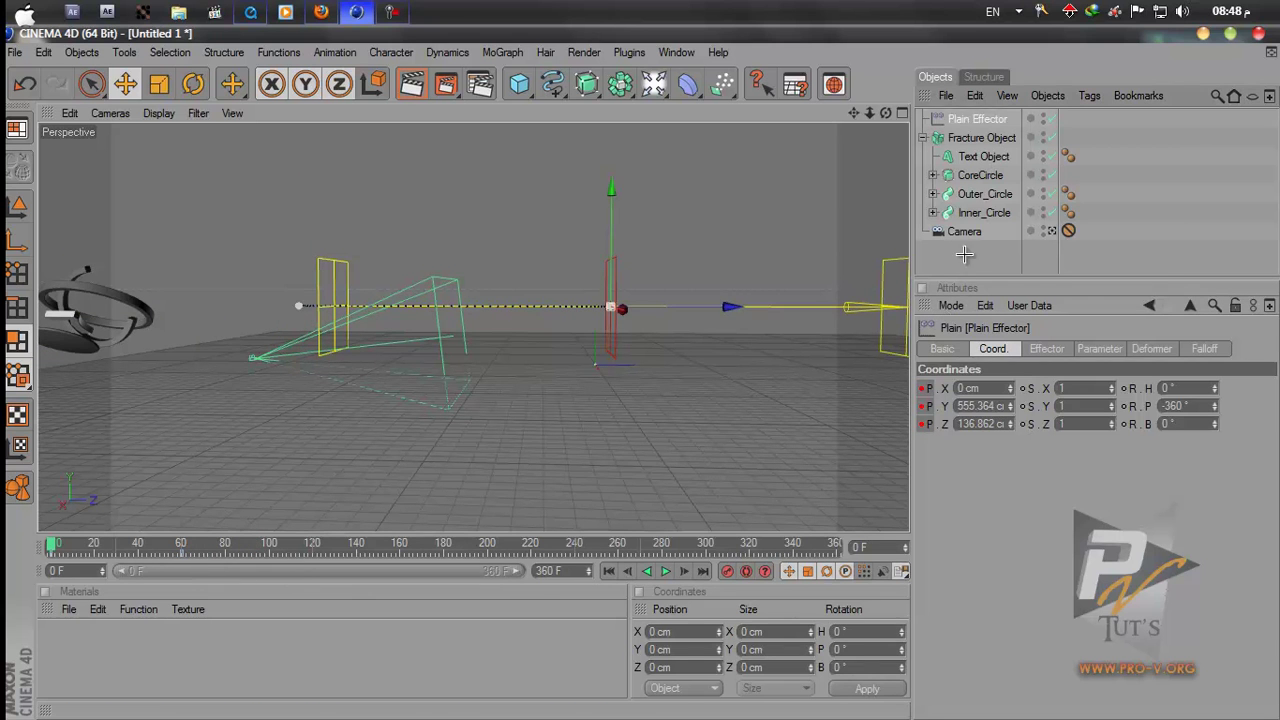
click(663, 573)
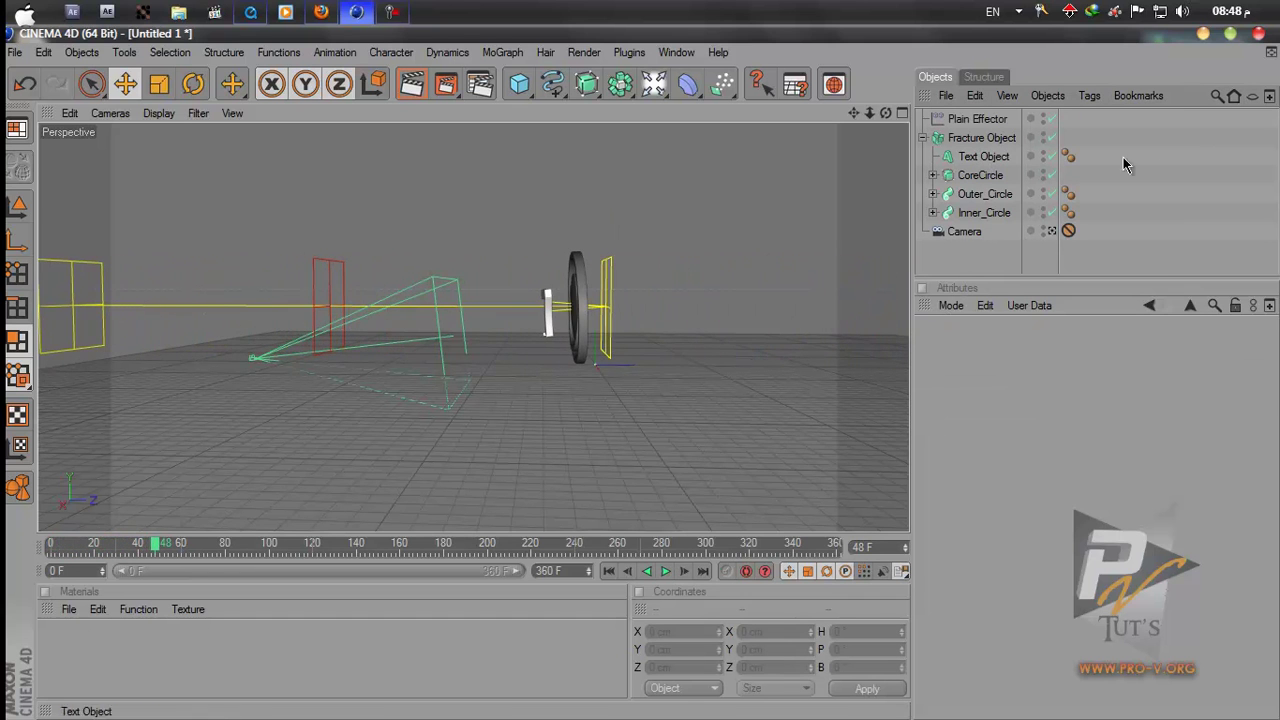
click(1053, 233)
click(608, 571)
click(666, 571)
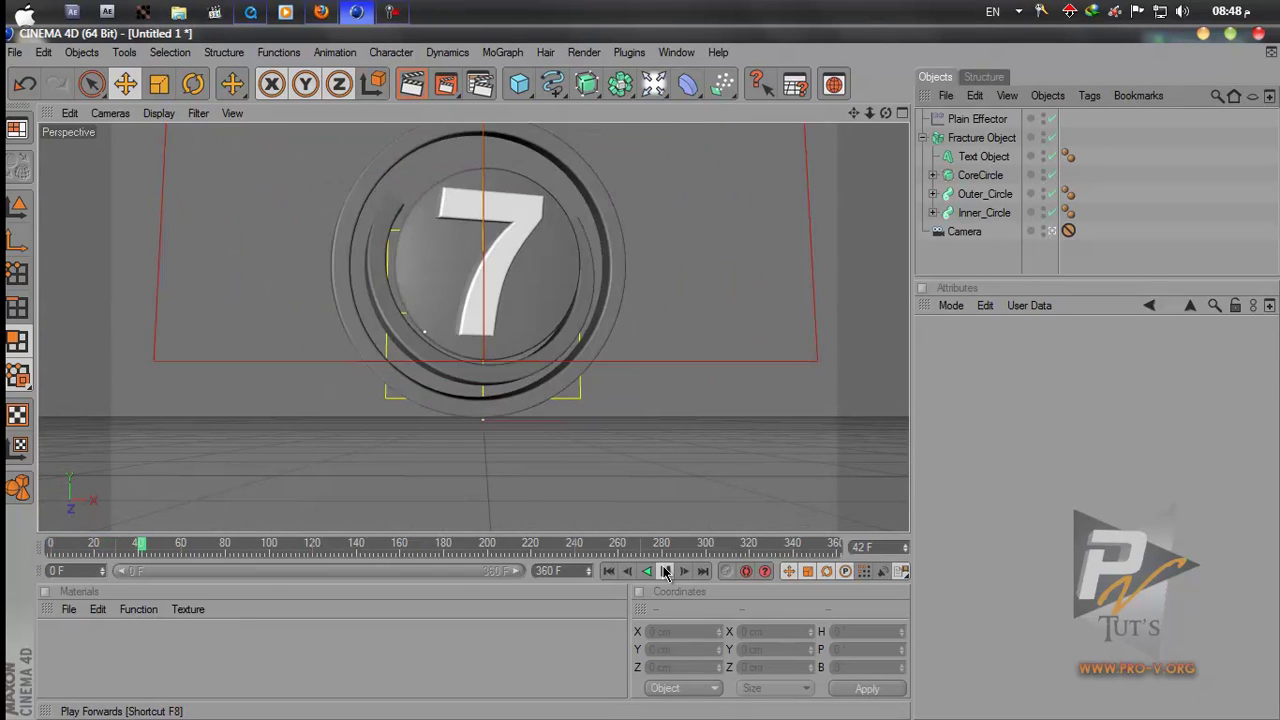
drag(160, 555, 42, 554)
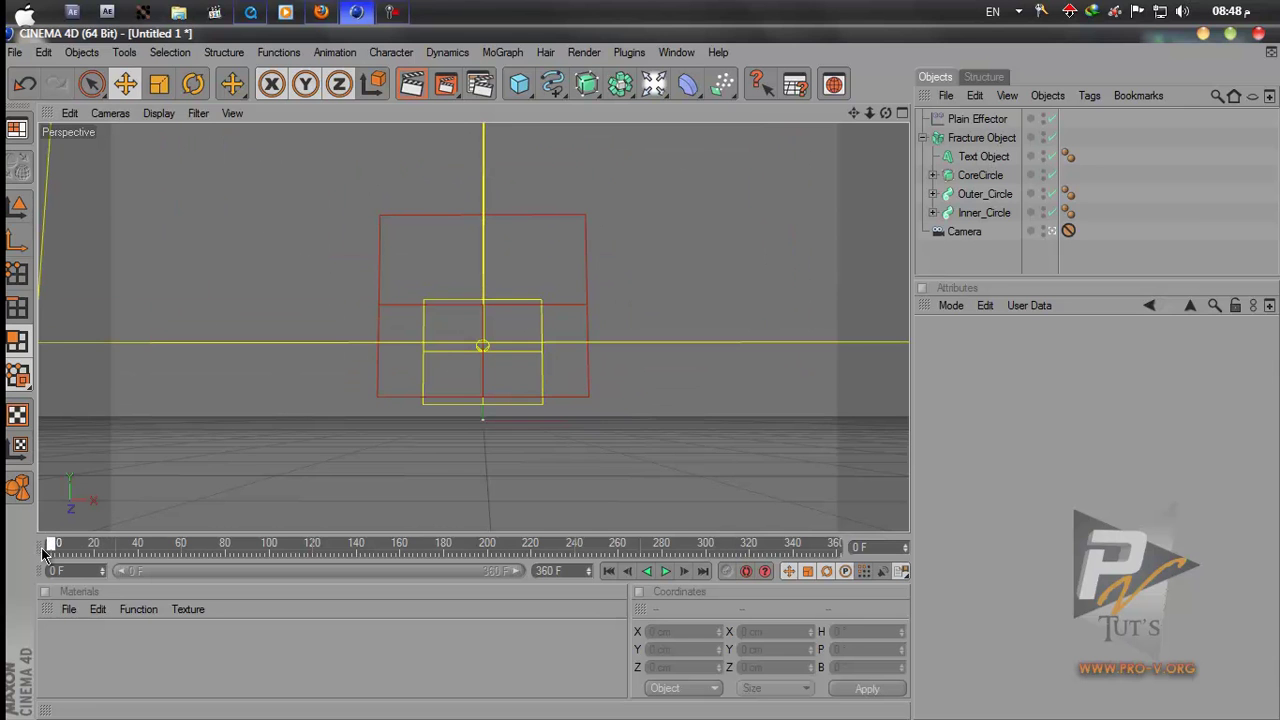
drag(43, 554, 182, 553)
Delete the Protection tag from the Camera
click(966, 232)
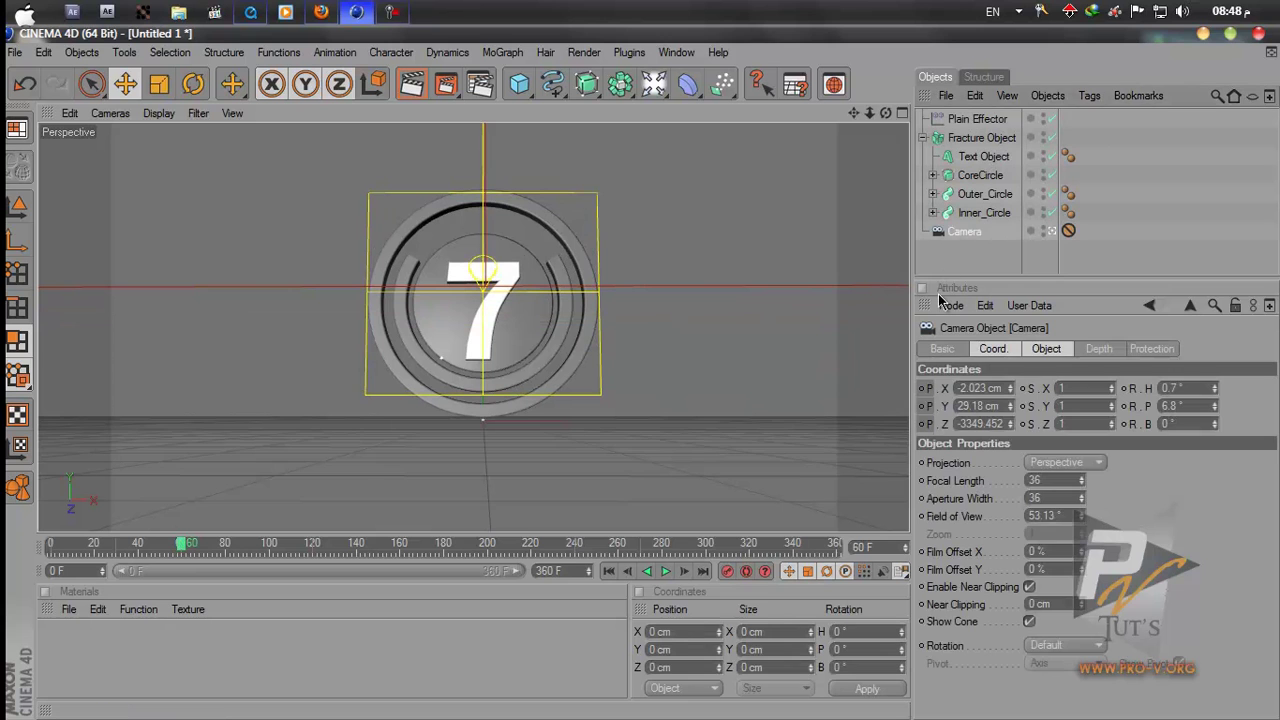
click(990, 350)
click(964, 350)
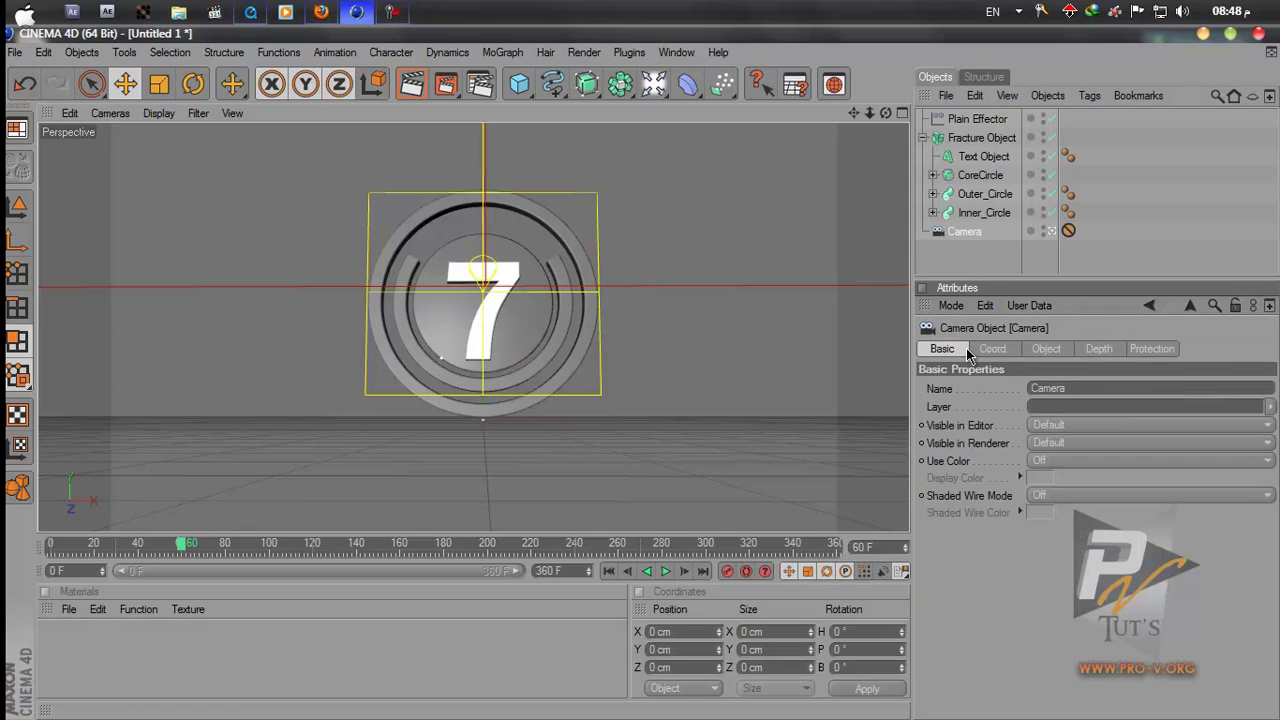
click(992, 350)
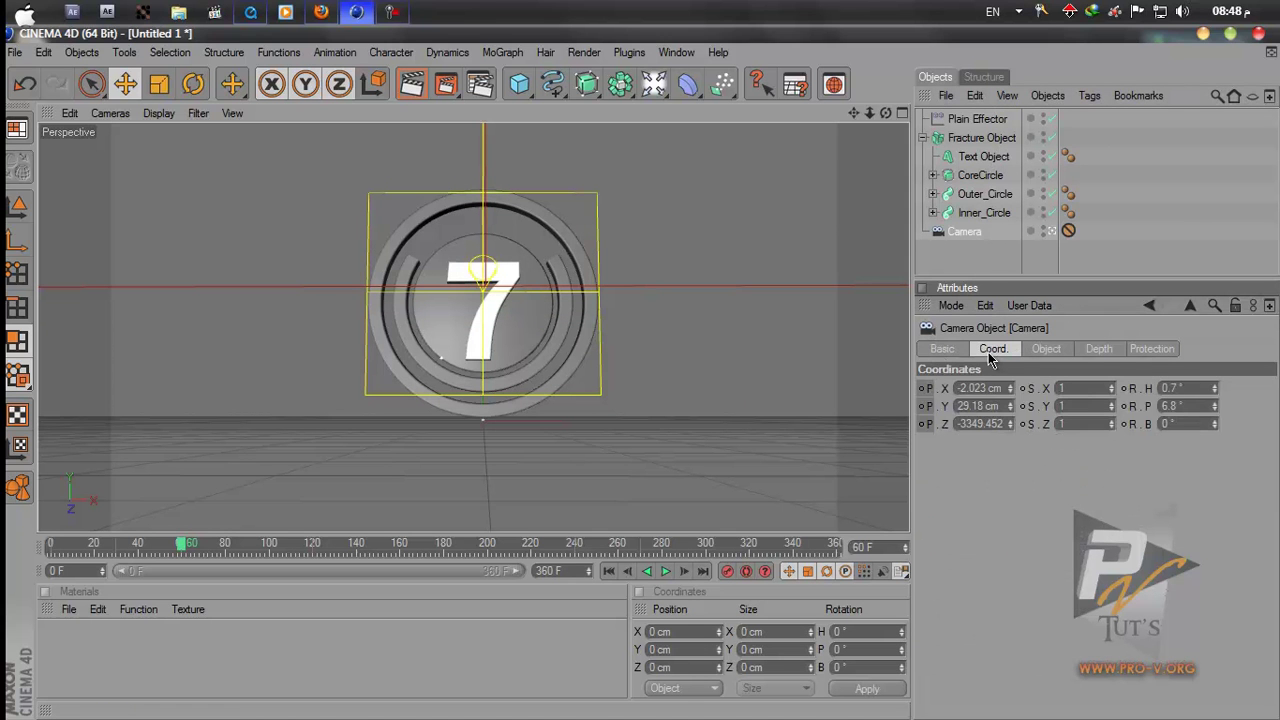
right_click(1068, 232)
click(1114, 221)
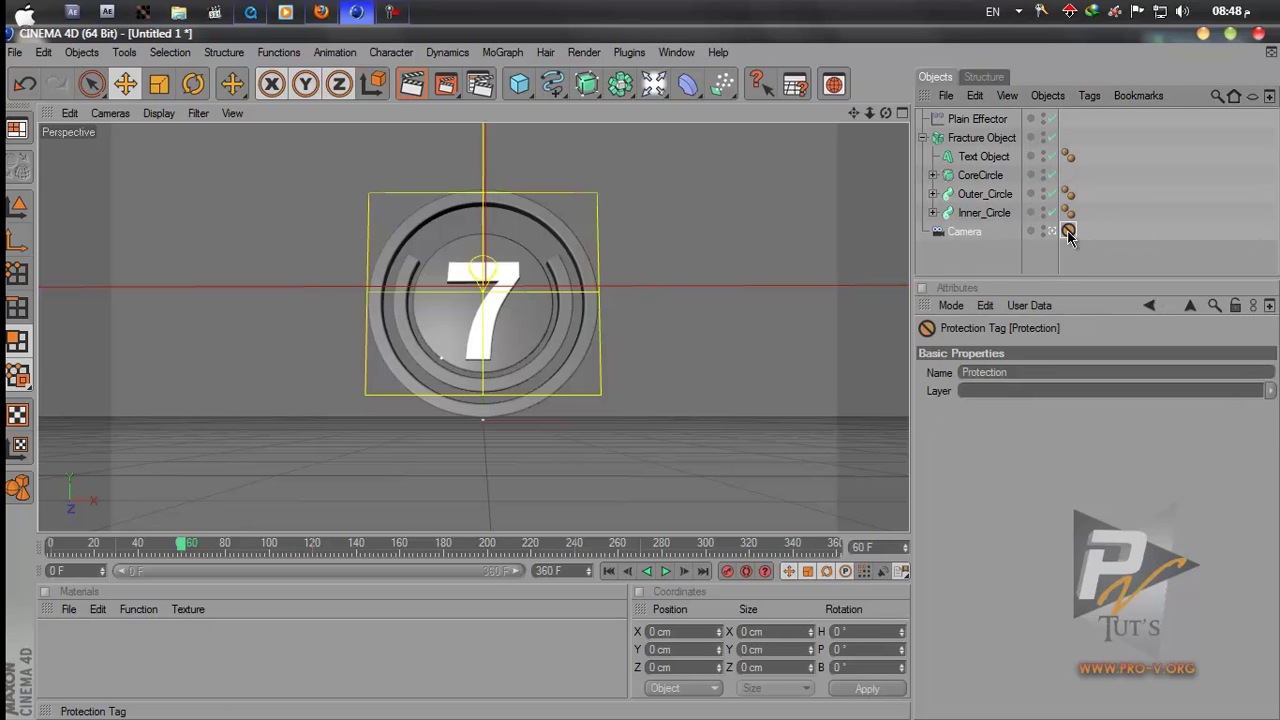
key(Delete)
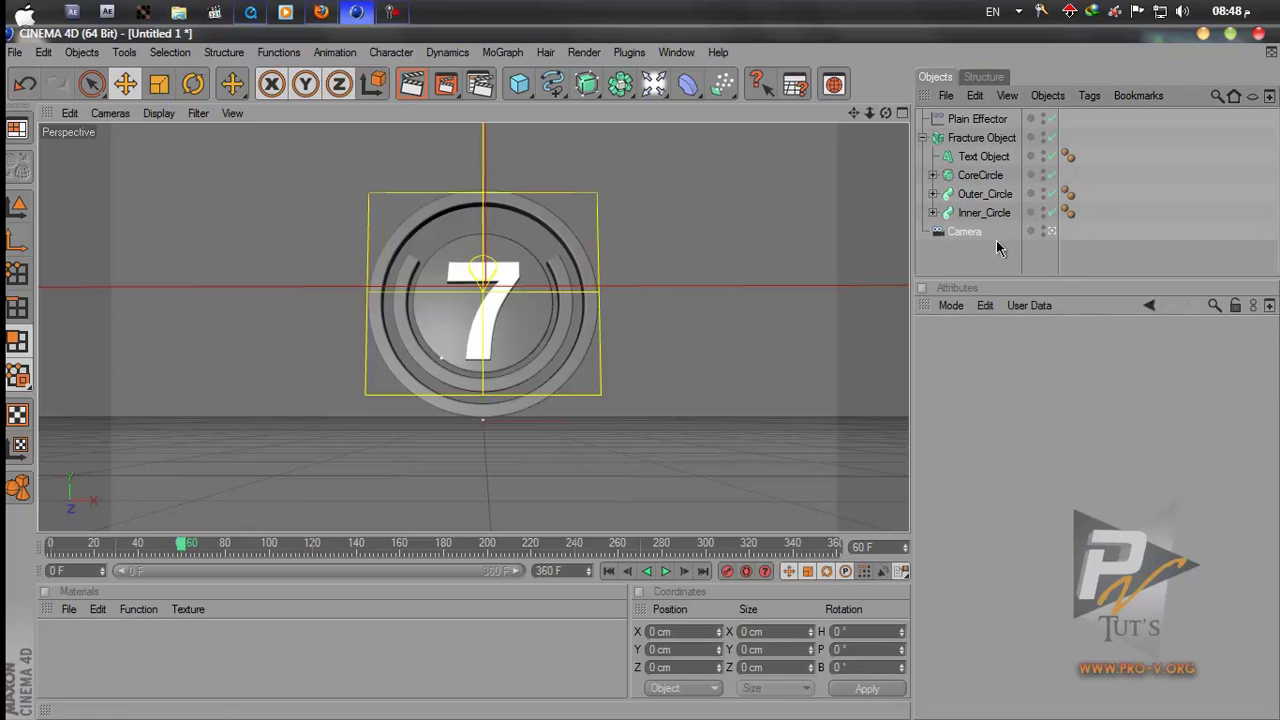
Keyframe the Camera's X, Y and Z position at frame 60
click(963, 234)
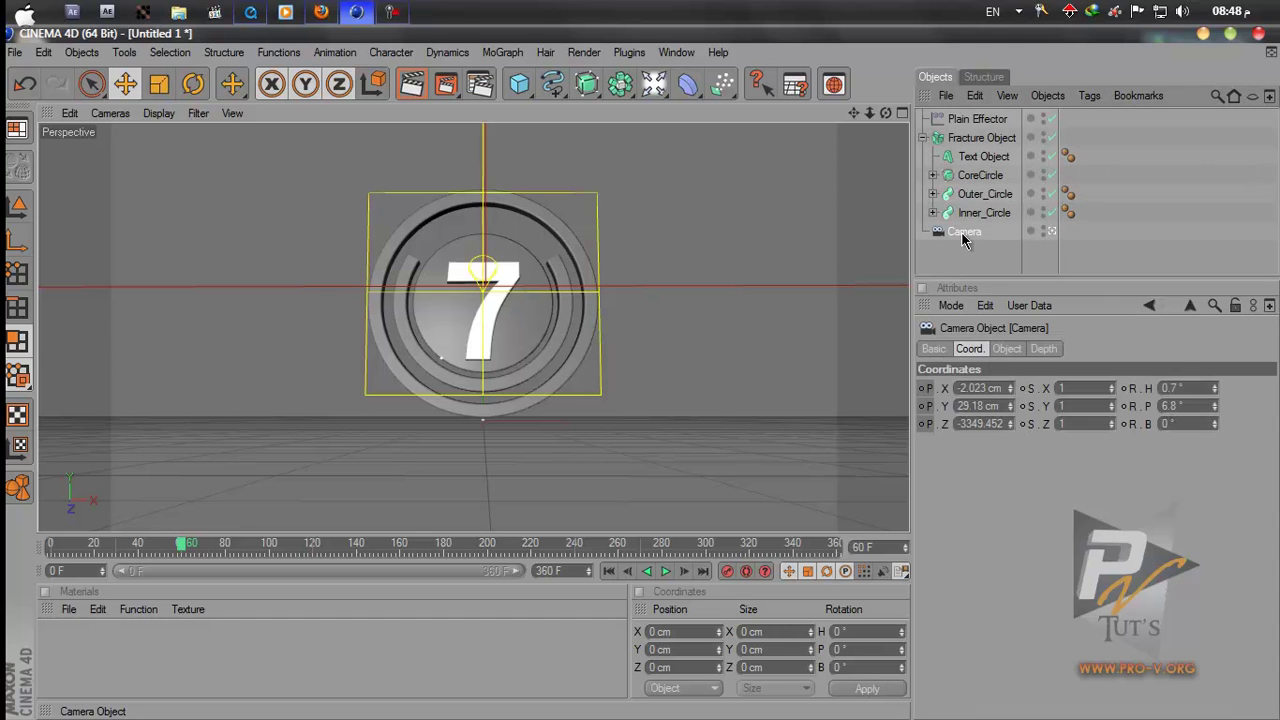
key(super)
key(Escape)
ctrl+click(921, 424)
At frame 0, orbit the Camera to about X 9, Y 309, Z -3335 cm and keyframe its position
drag(181, 548, 51, 545)
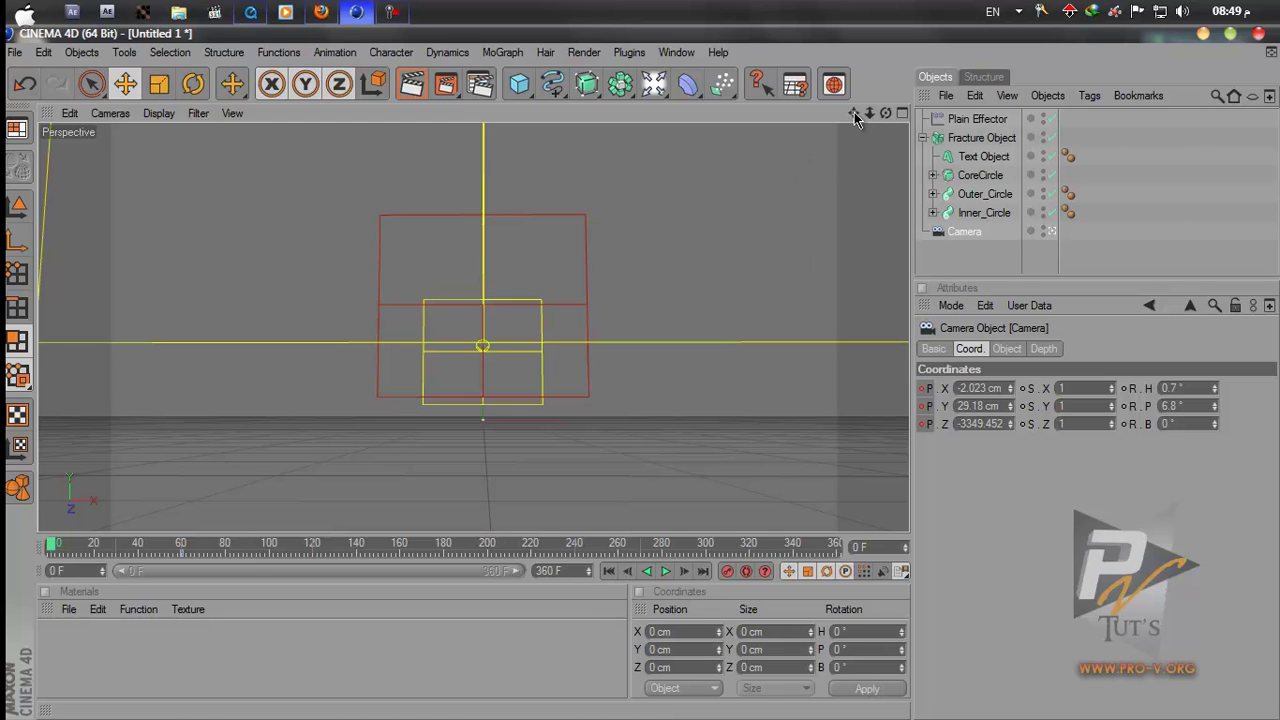
drag(886, 114, 639, 372)
click(975, 138)
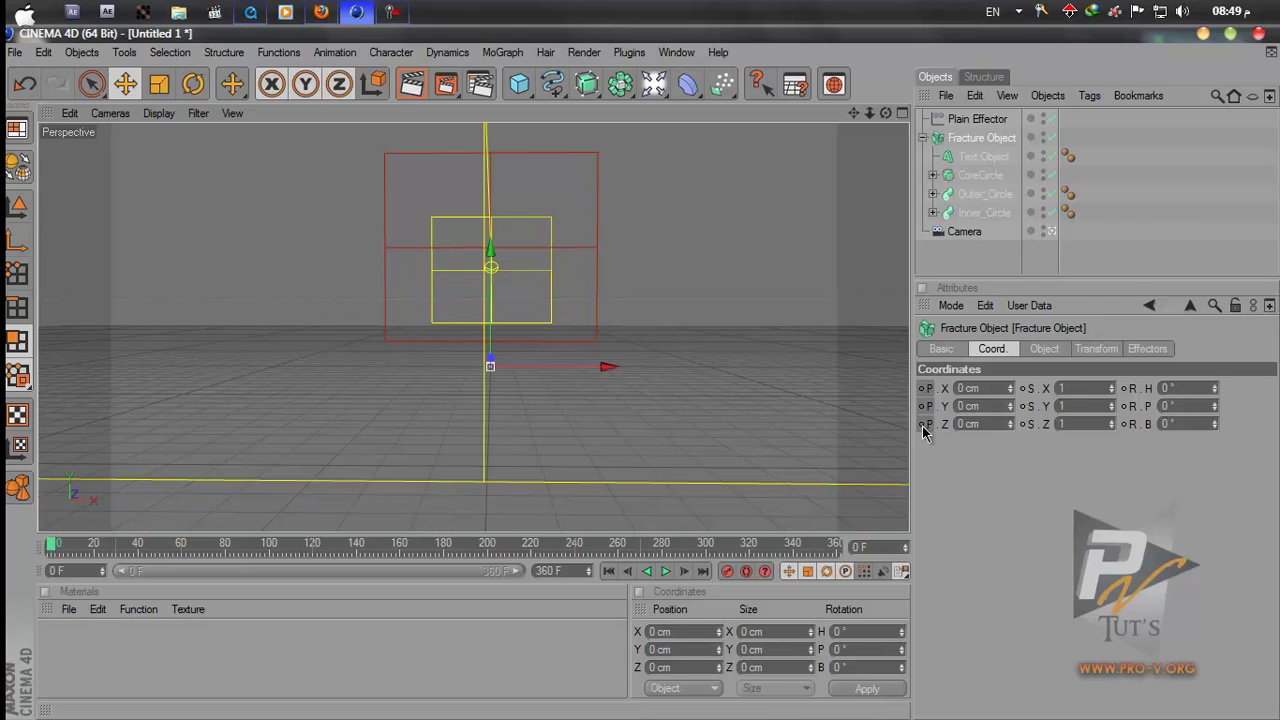
click(966, 232)
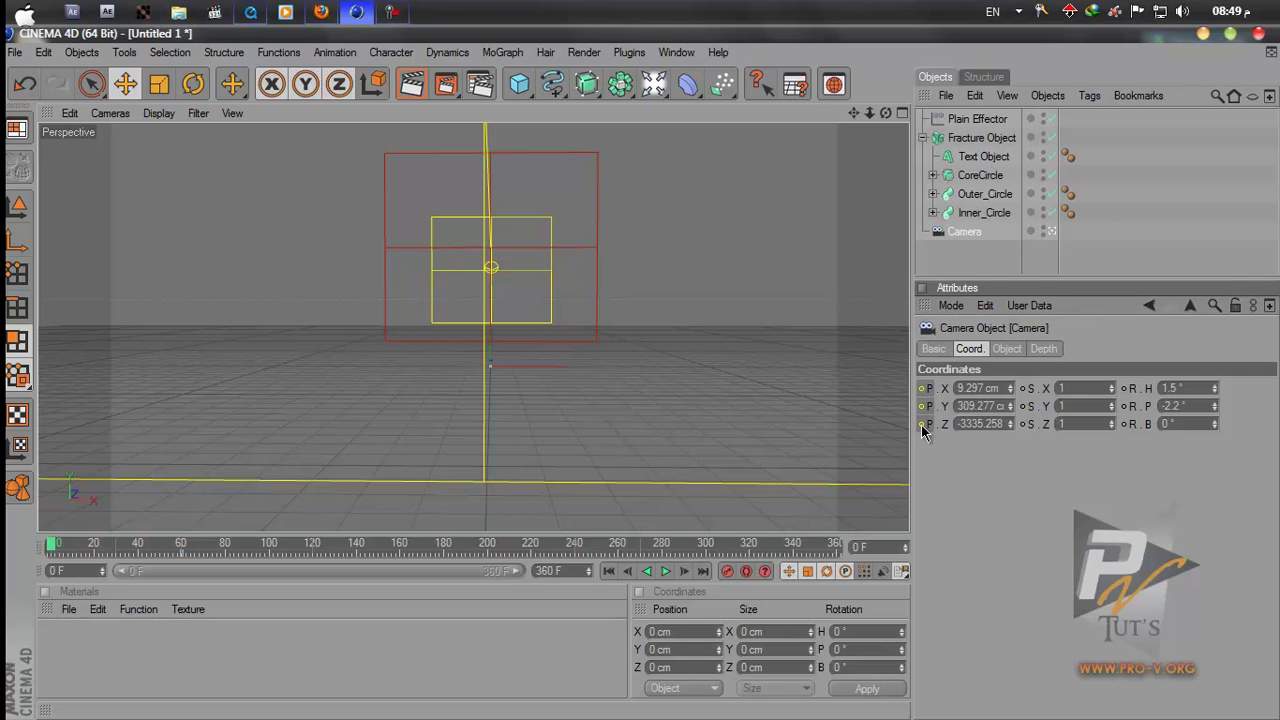
mouse_move(53, 546)
mouse_down()
mouse_move(133, 546)
mouse_move(48, 553)
mouse_up()
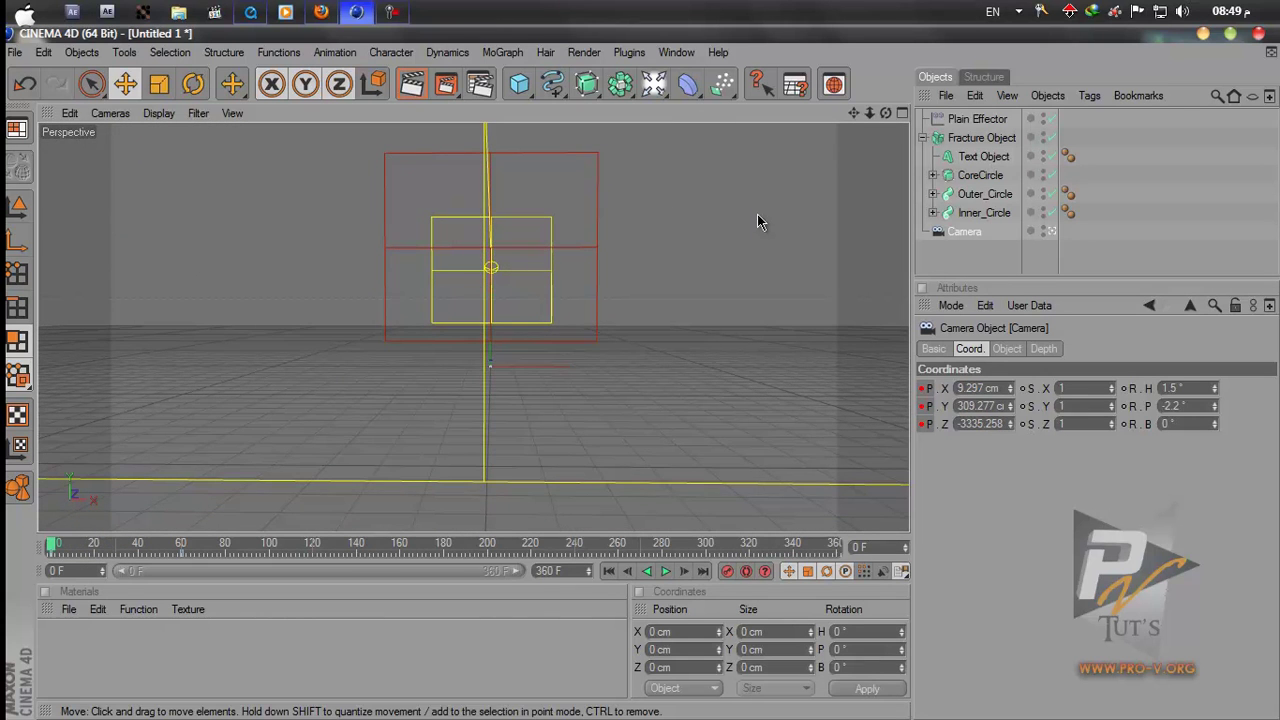
Pull the Camera back to about X 30, Y 340, Z -4139 cm, update its frame 0 position key and play the result
scroll(637, 380, down, 1)
scroll(637, 372, down, 3)
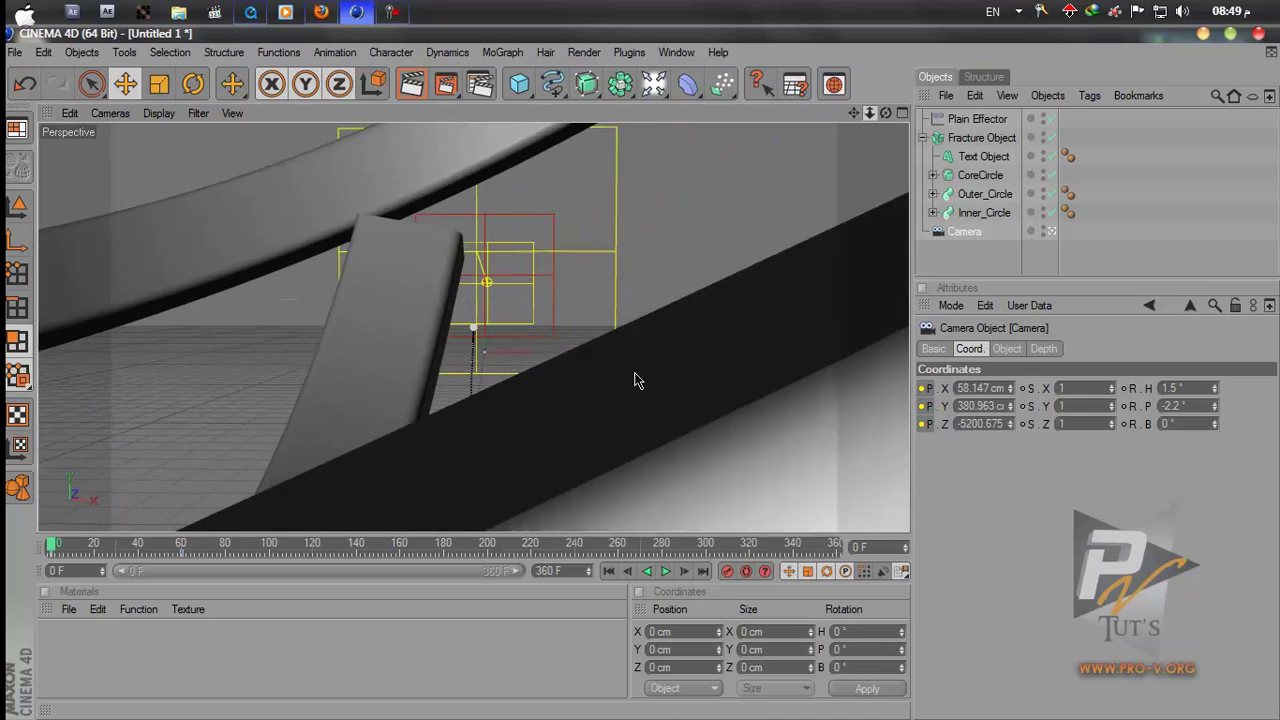
scroll(640, 372, down, 1)
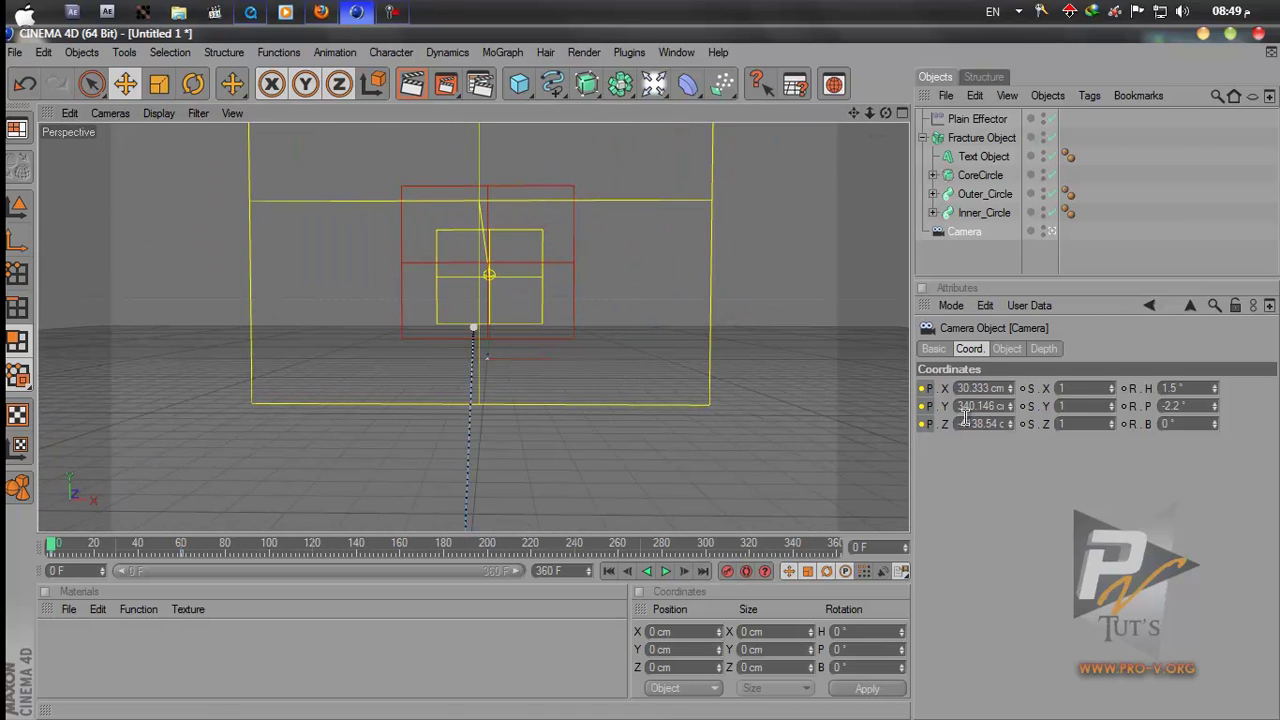
click(921, 426)
click(665, 571)
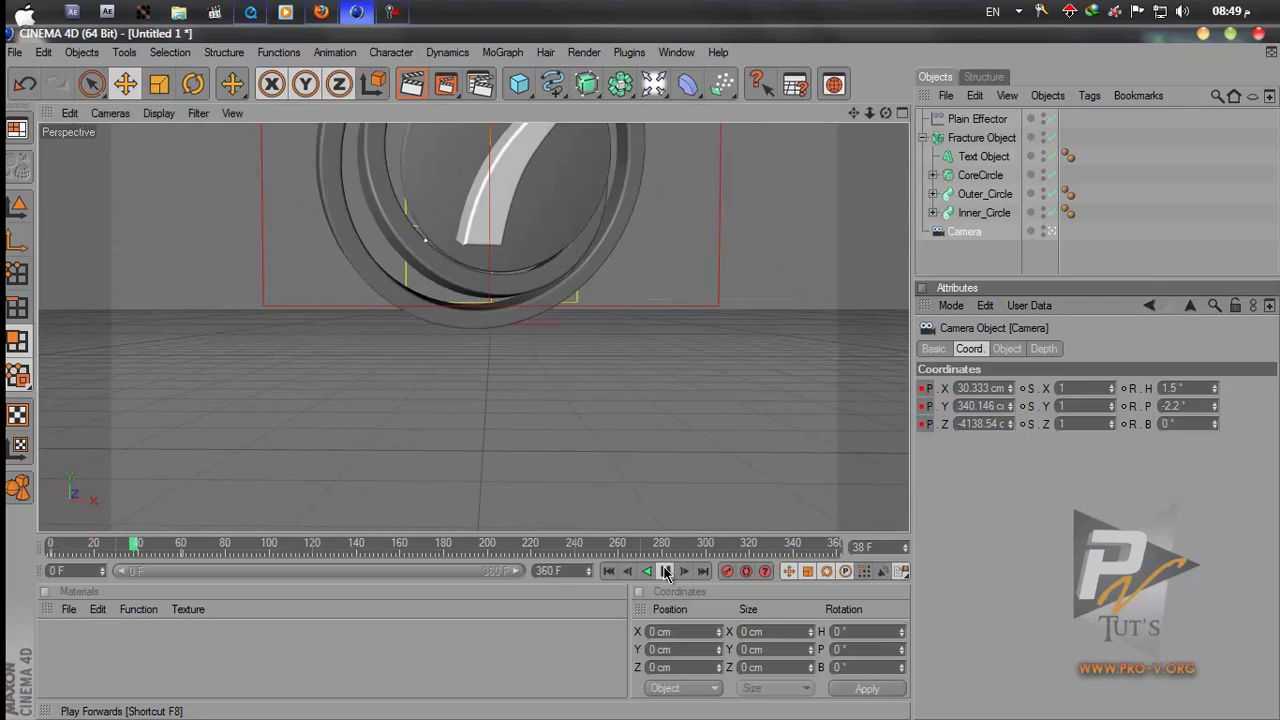
click(665, 571)
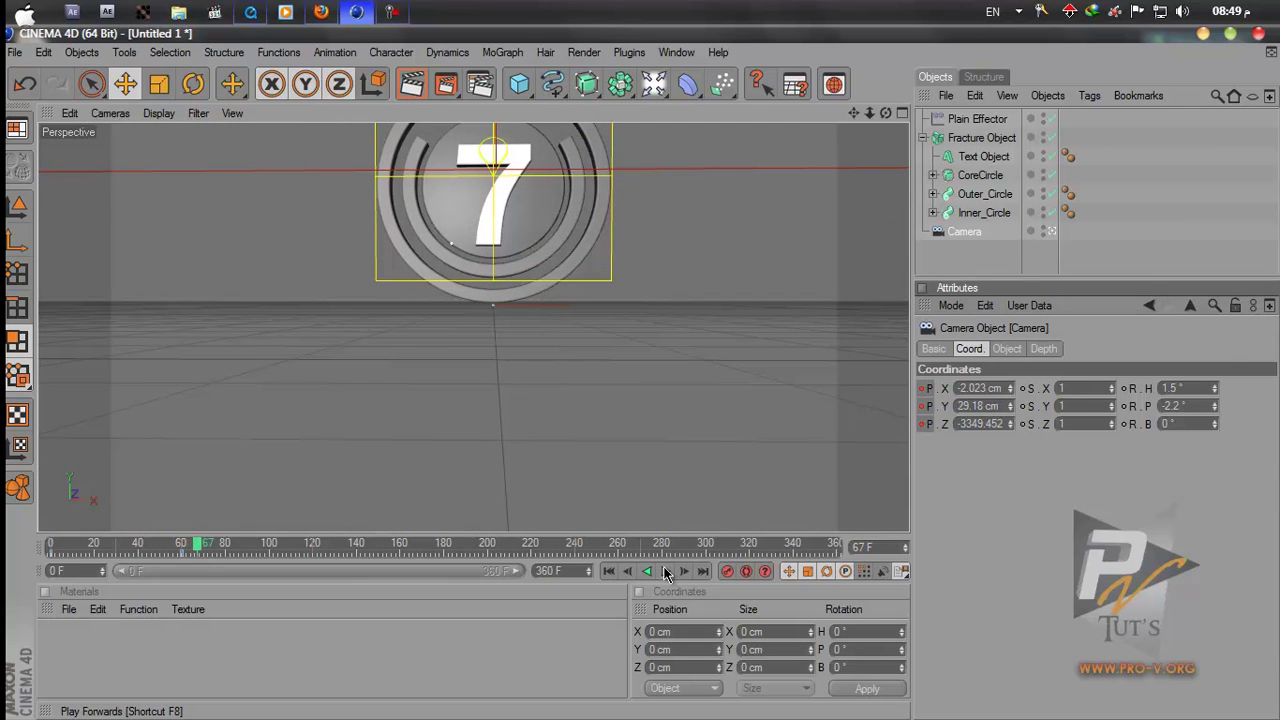
At frame 60, reframe the Camera on the ring emblem at about X 2, Y 10, Z -3362 cm and update its position key
click(194, 545)
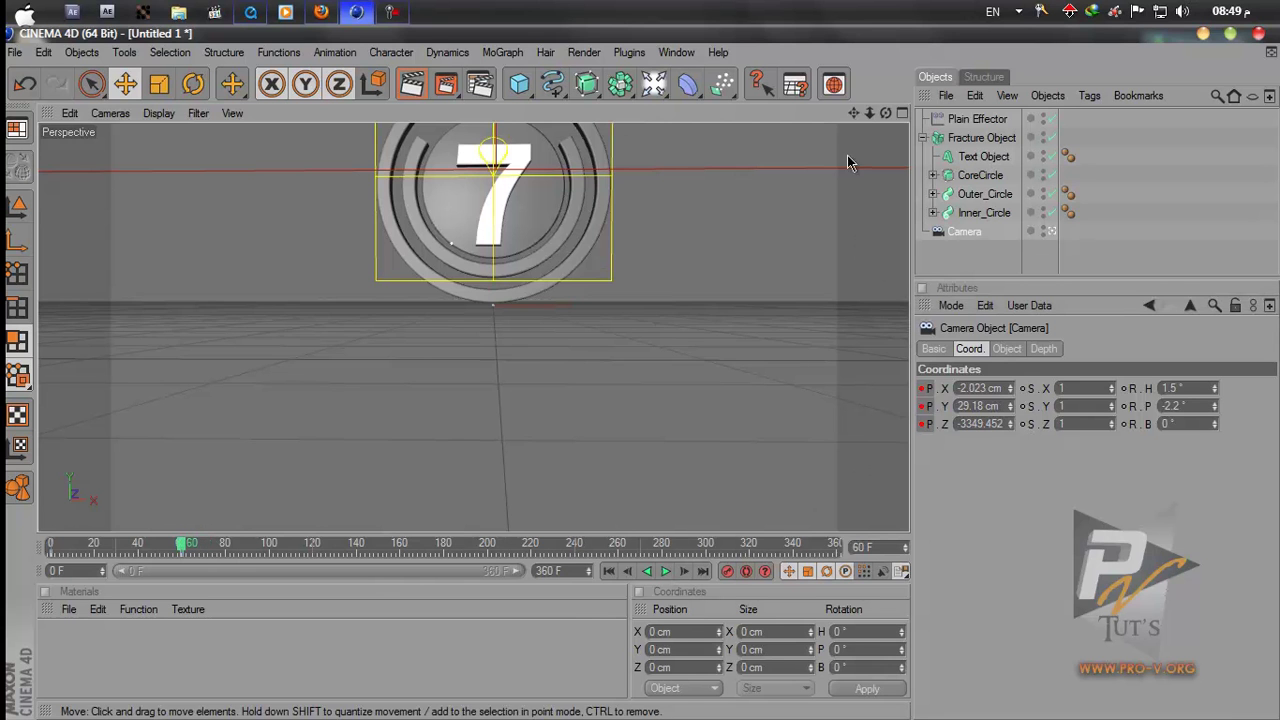
middle_drag(640, 373, 641, 372)
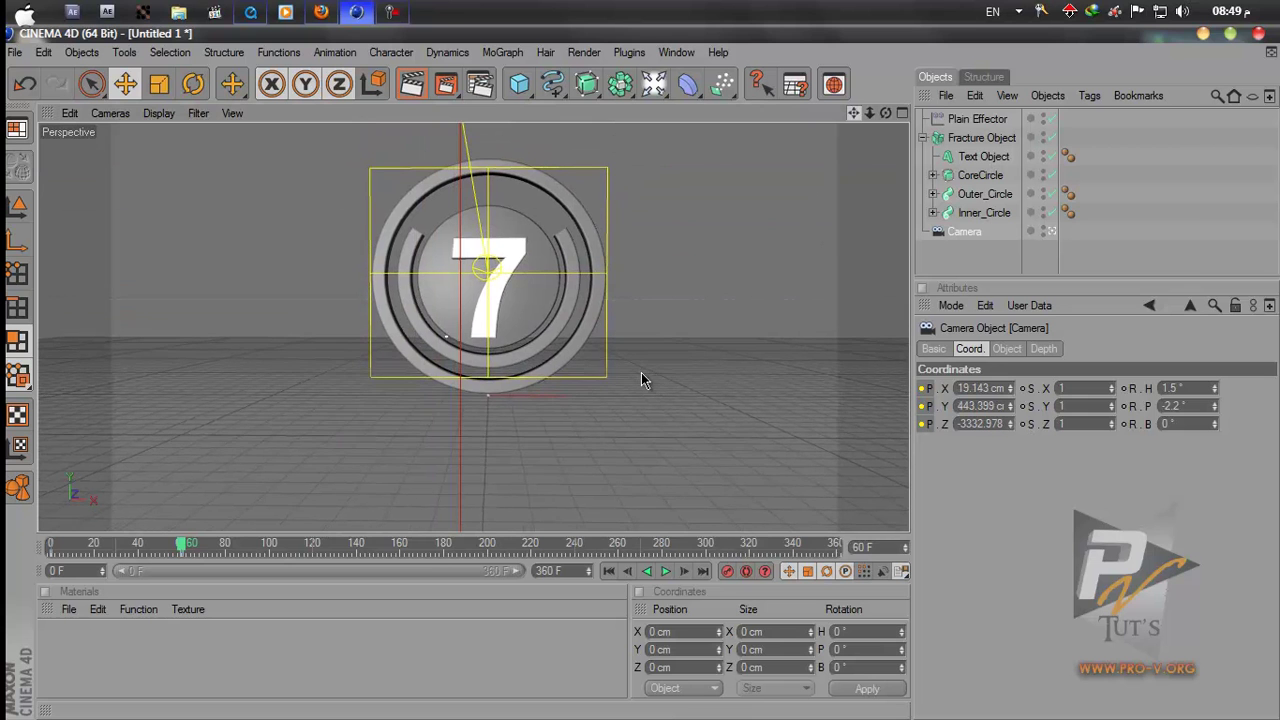
drag(885, 114, 640, 380)
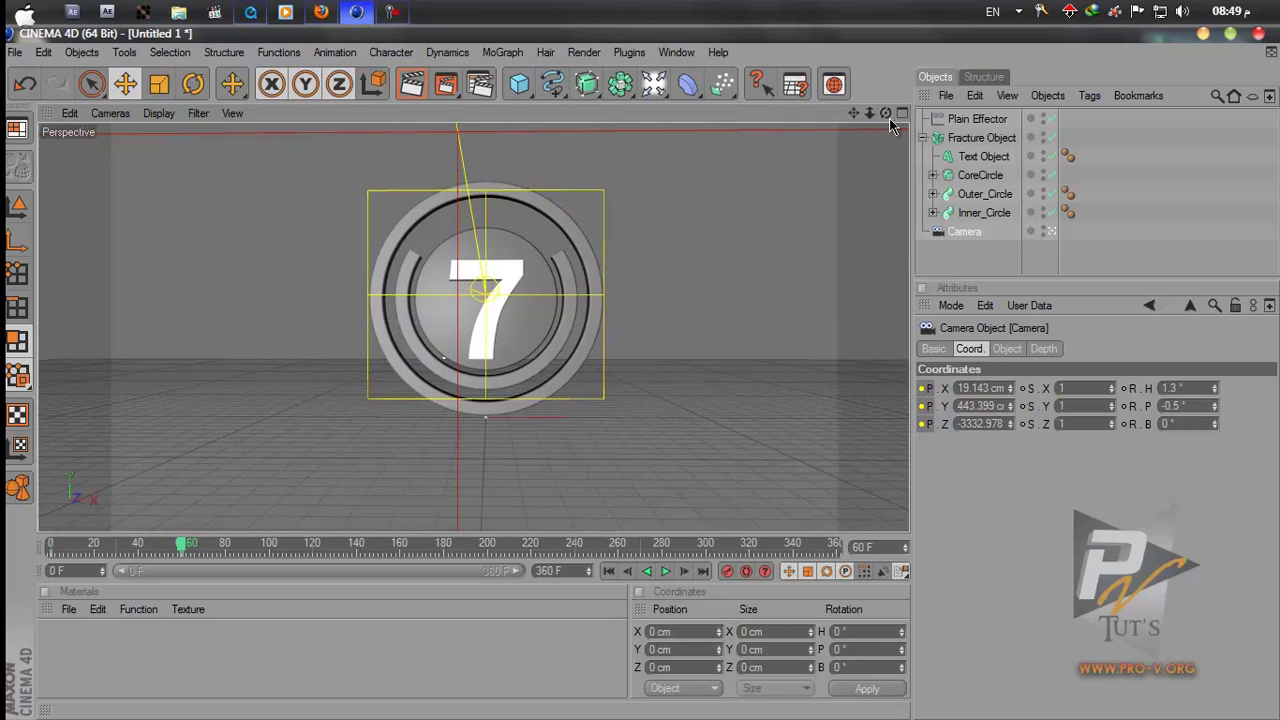
click(982, 138)
drag(886, 114, 641, 372)
click(955, 122)
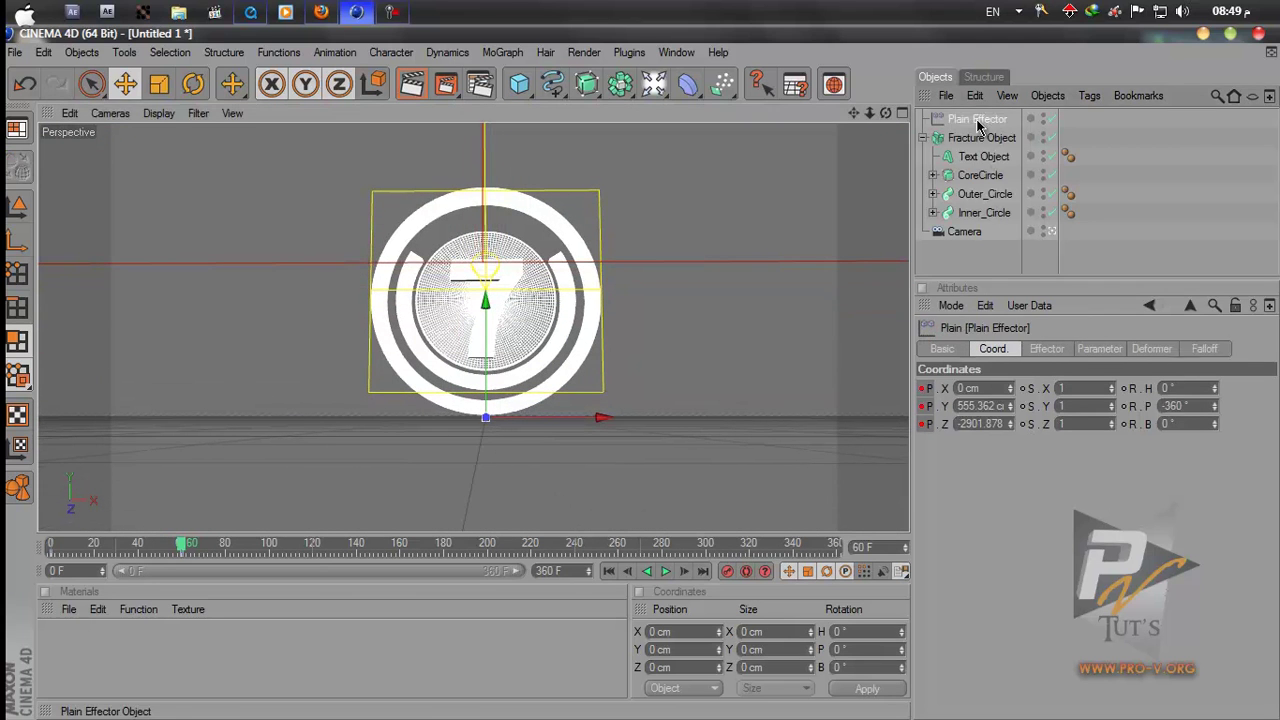
click(962, 232)
ctrl+click(923, 425)
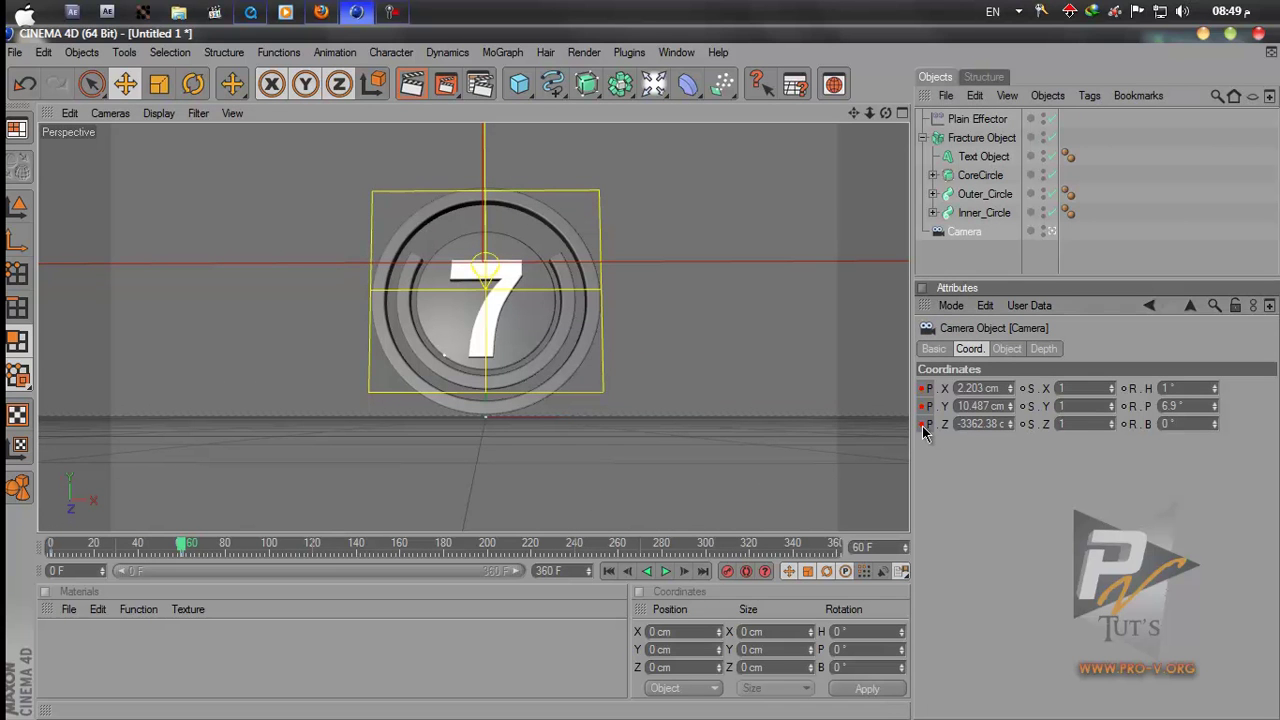
Play the animation from frame 0 to check the combined camera and effector motion
drag(185, 553, 40, 560)
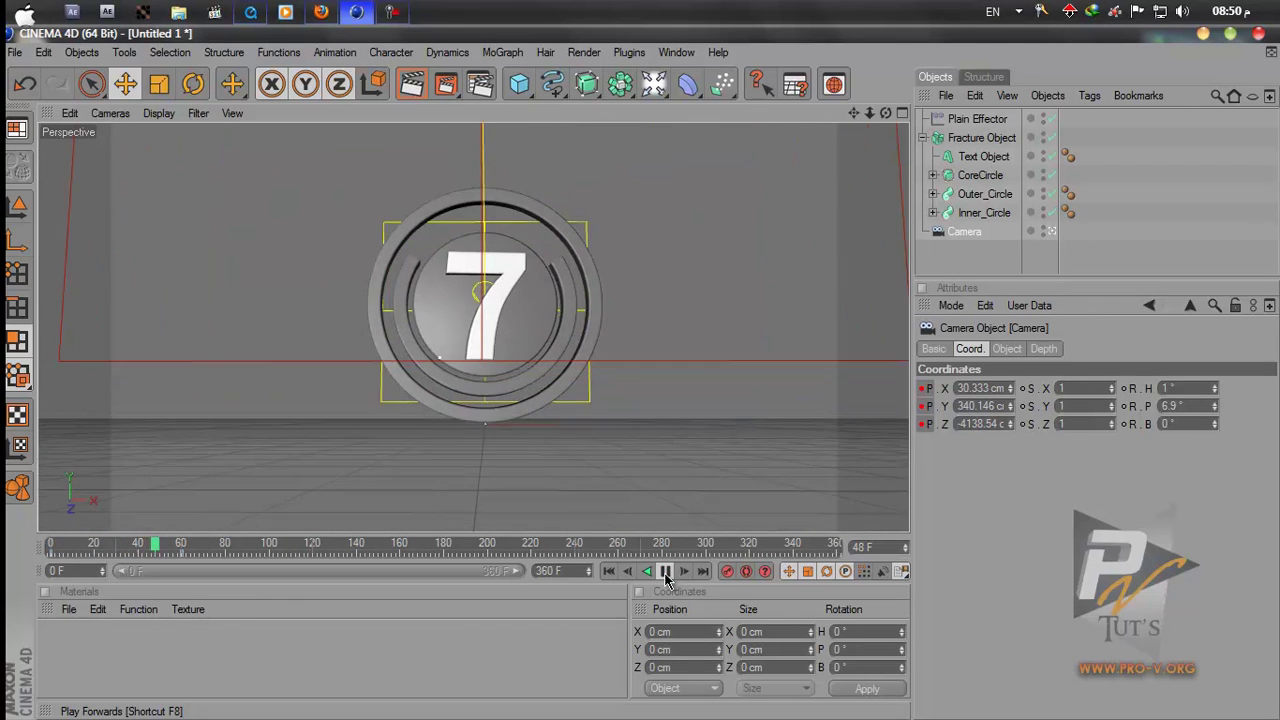
click(665, 573)
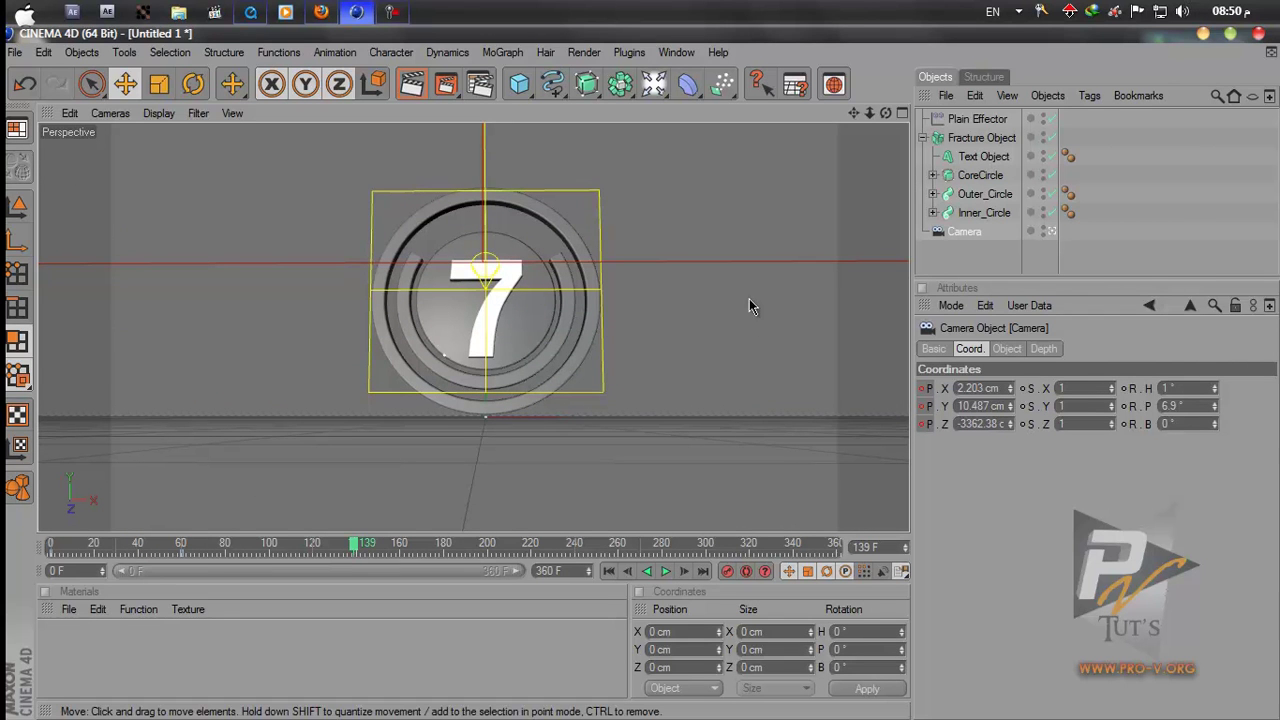
At frame 139, pull the Camera back to about X 10, Y 30, Z -3812 cm and keyframe its position
drag(868, 115, 639, 372)
drag(852, 115, 639, 372)
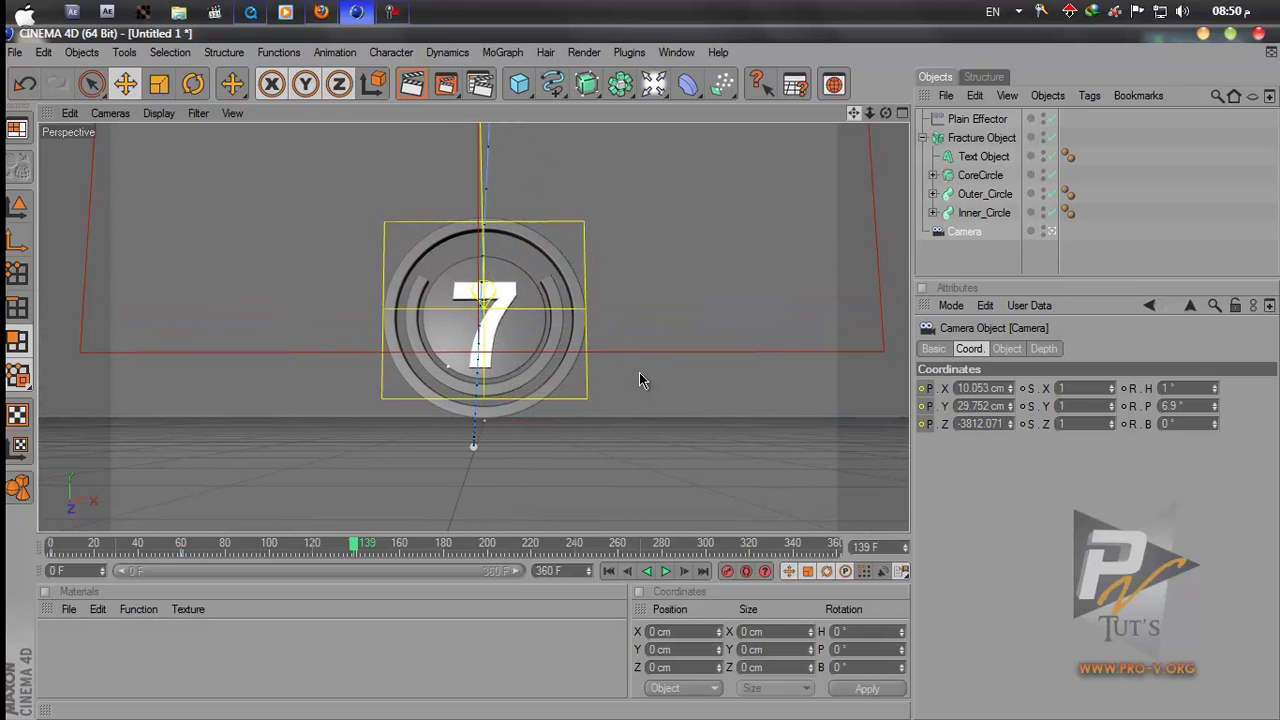
ctrl+click(926, 424)
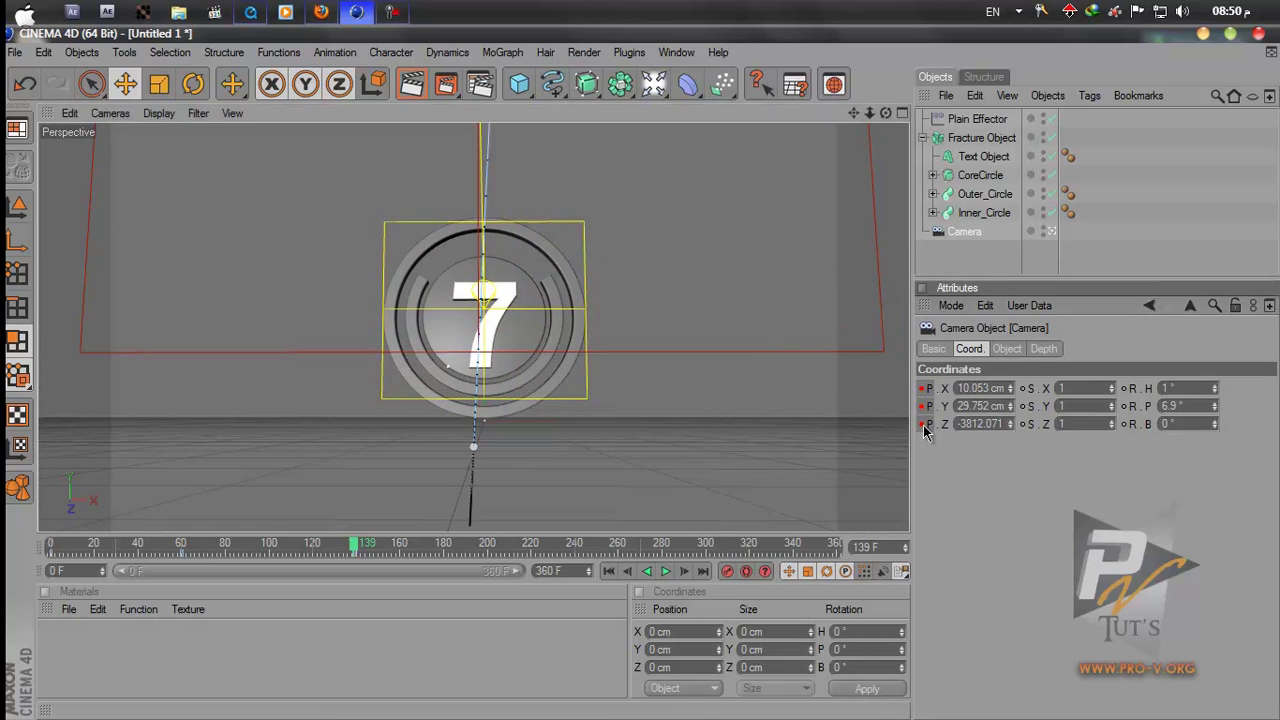
Play the animation from frame 0 and scrub back to frame 30 to check the camera move
click(608, 571)
click(665, 571)
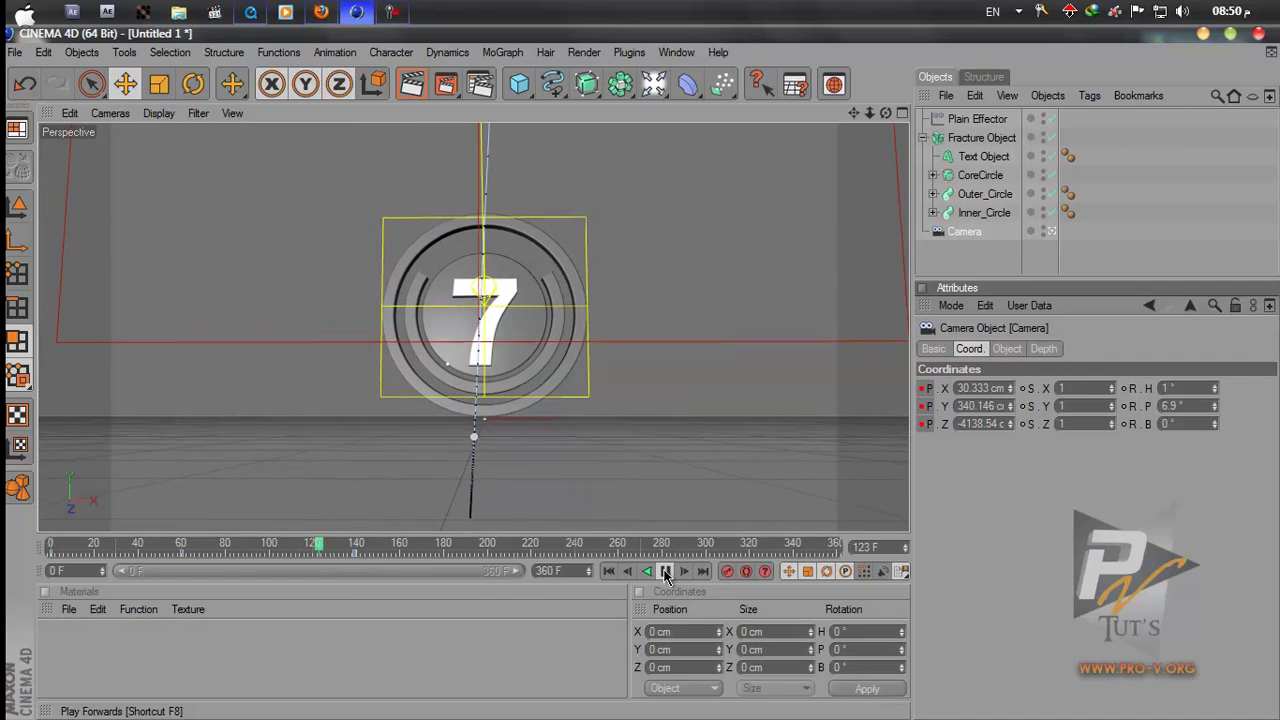
click(665, 571)
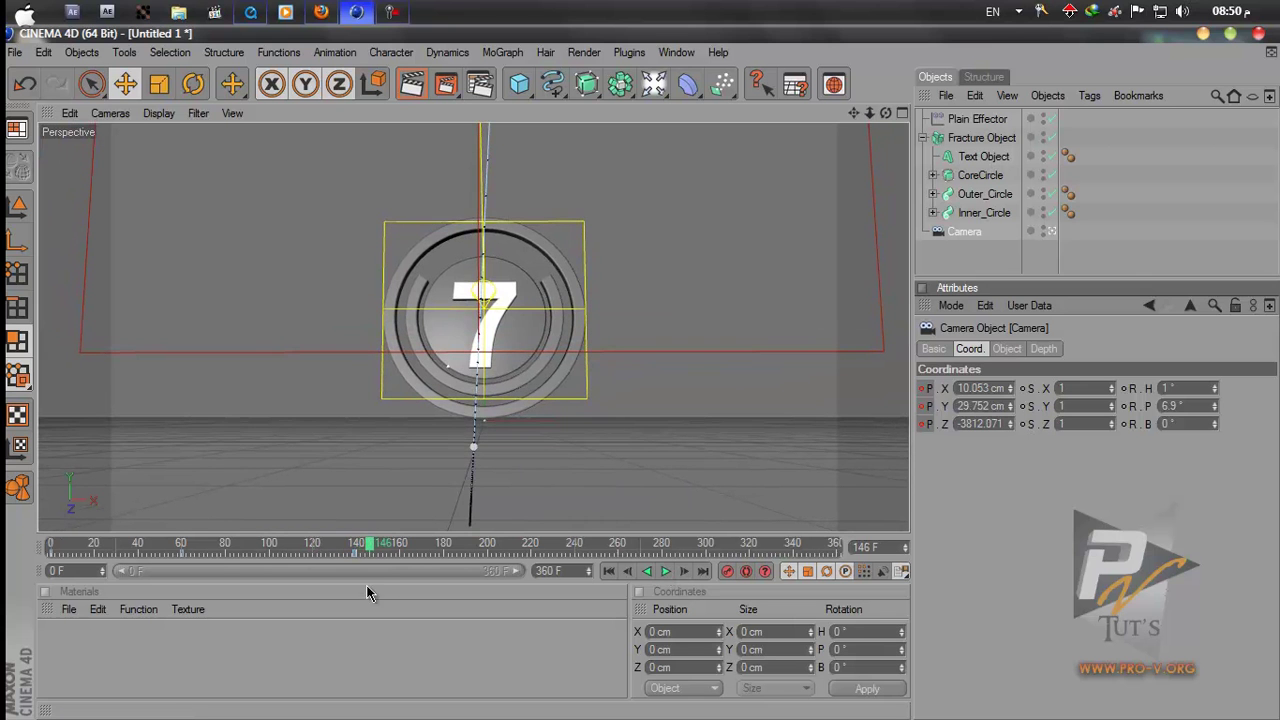
drag(366, 548, 295, 548)
drag(218, 556, 117, 551)
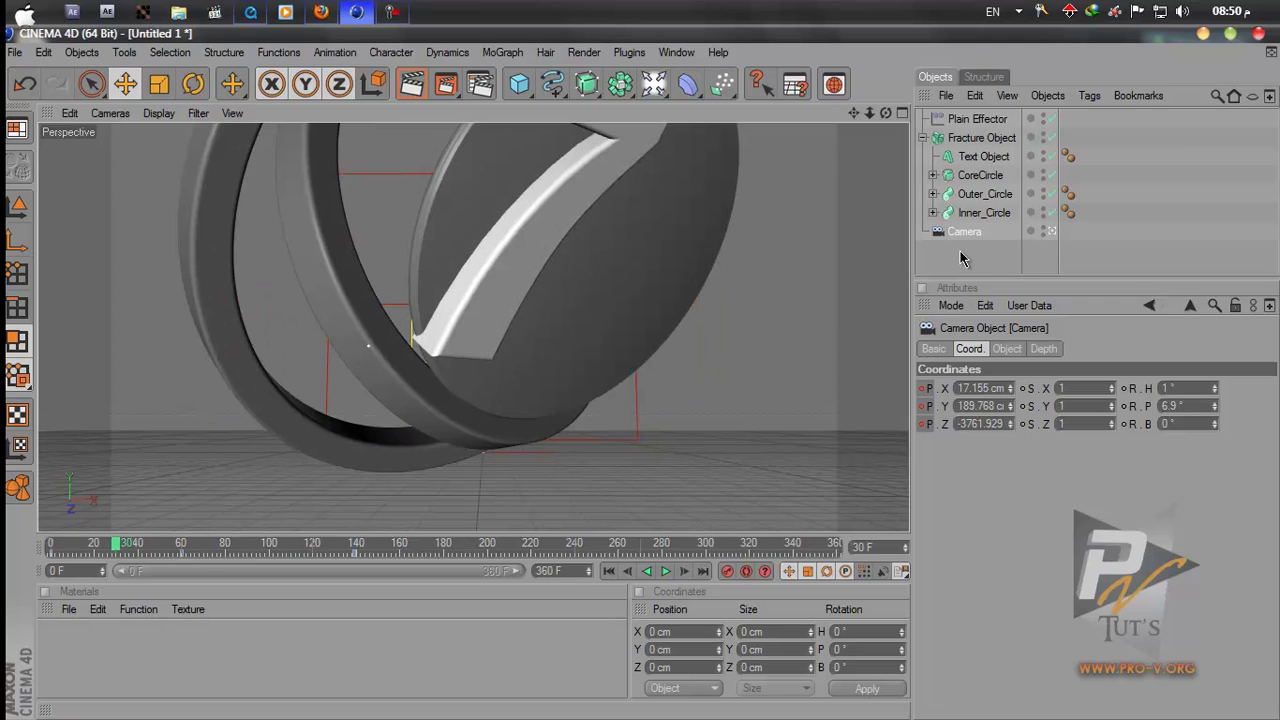
Leave the Camera view and reorder the Fracture Object's children as Outer_Circle, Inner_Circle, CoreCircle, Text Object, checking the assembly order at frame 38
click(1052, 231)
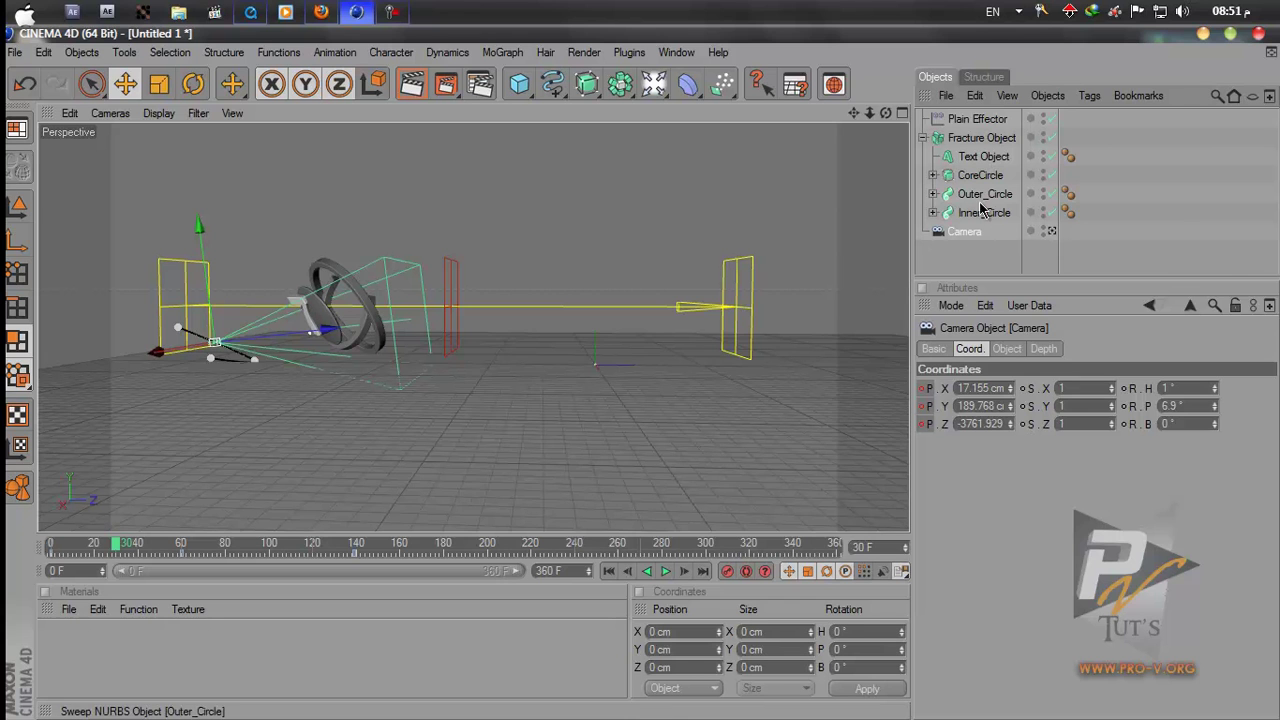
drag(980, 200, 983, 153)
drag(976, 220, 971, 168)
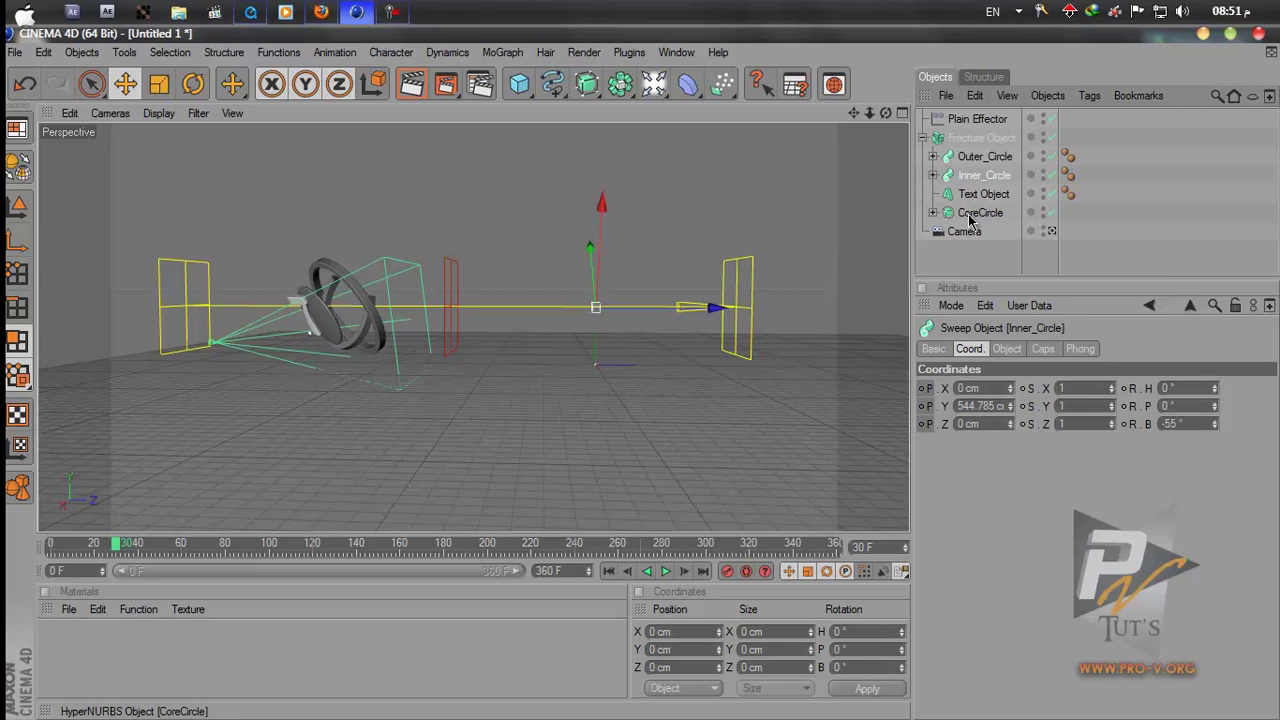
drag(977, 220, 978, 194)
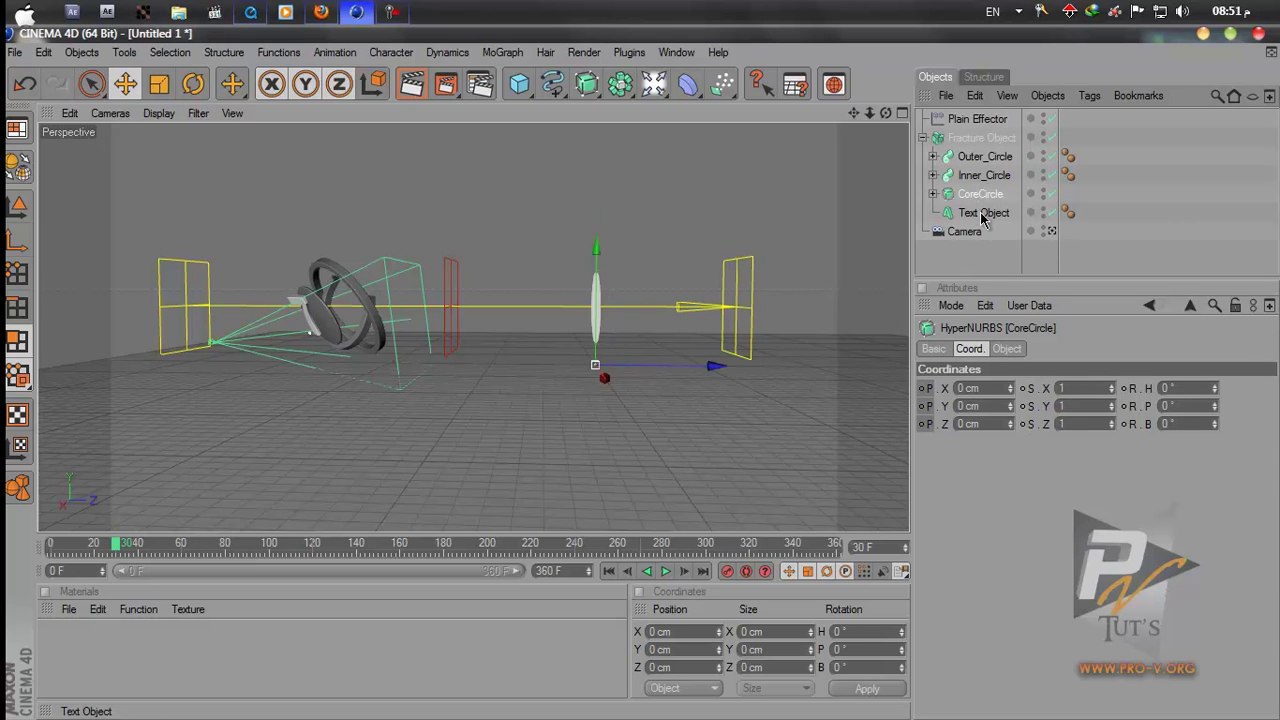
click(981, 222)
click(449, 491)
mouse_move(120, 548)
mouse_down()
mouse_move(72, 550)
mouse_move(134, 553)
mouse_up()
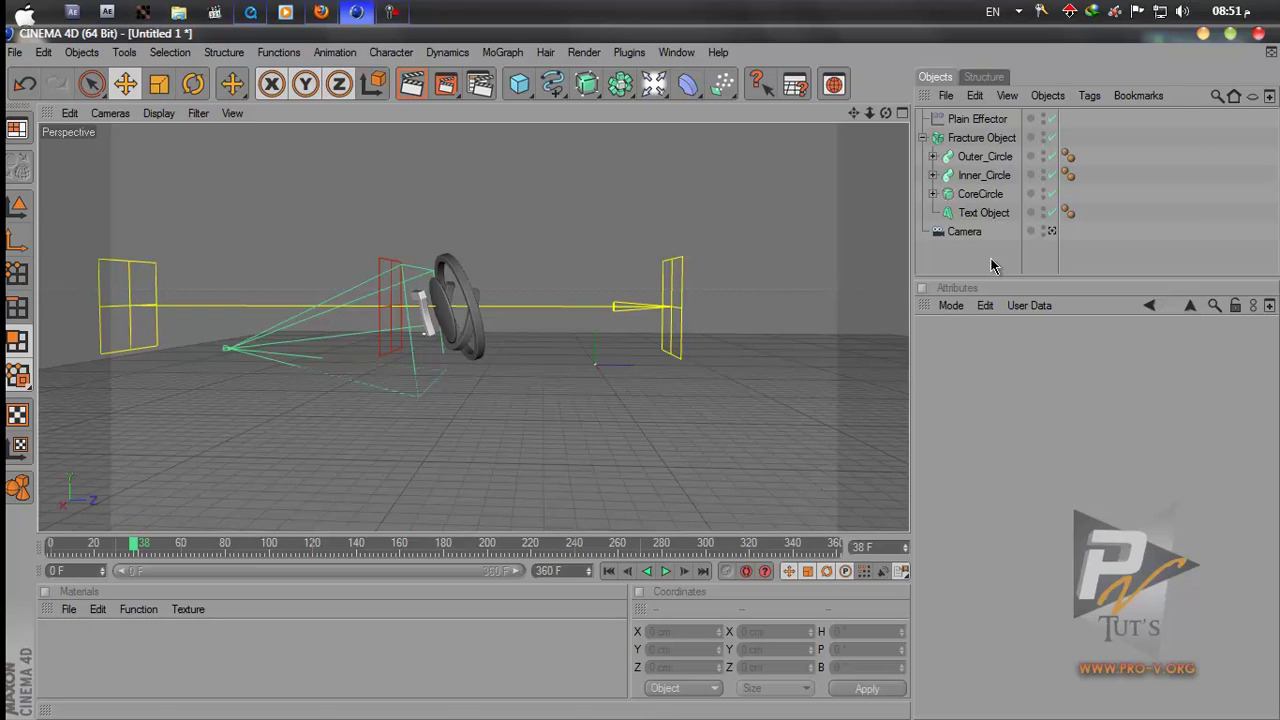
Add a Random Effector and assign it to the Fracture Object's effectors after the Plain Effector
click(507, 52)
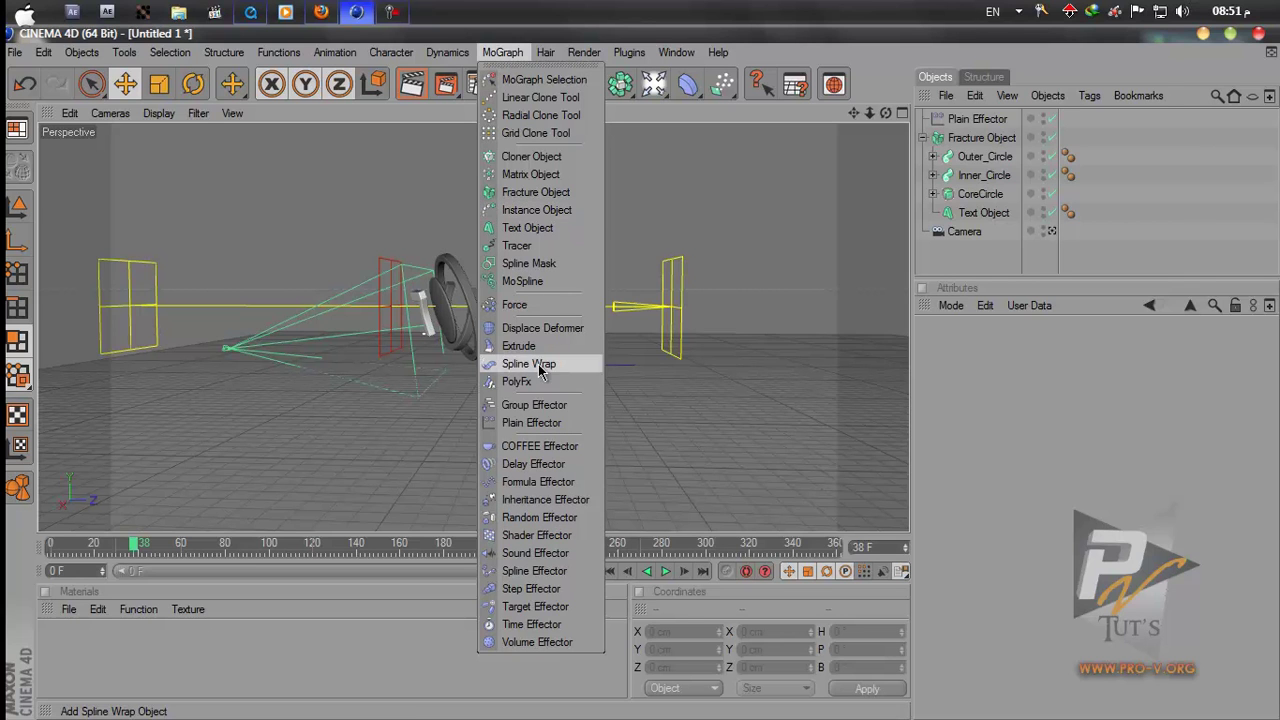
click(538, 518)
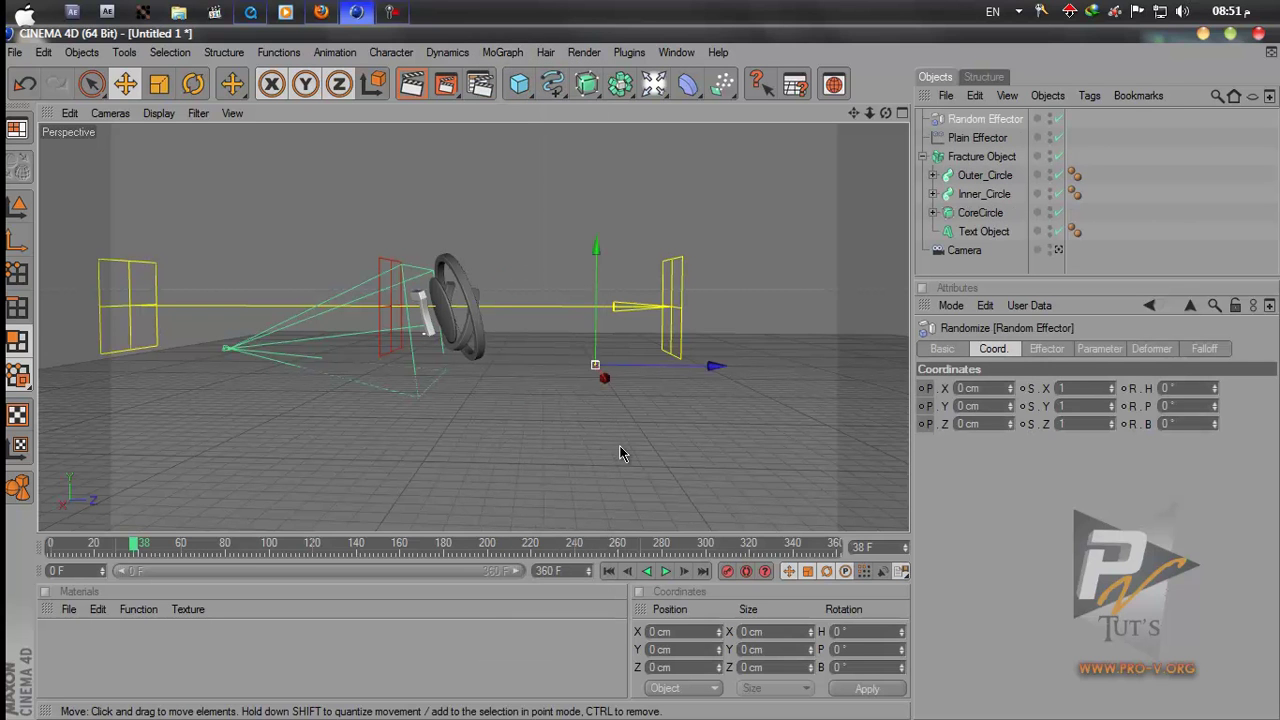
click(972, 160)
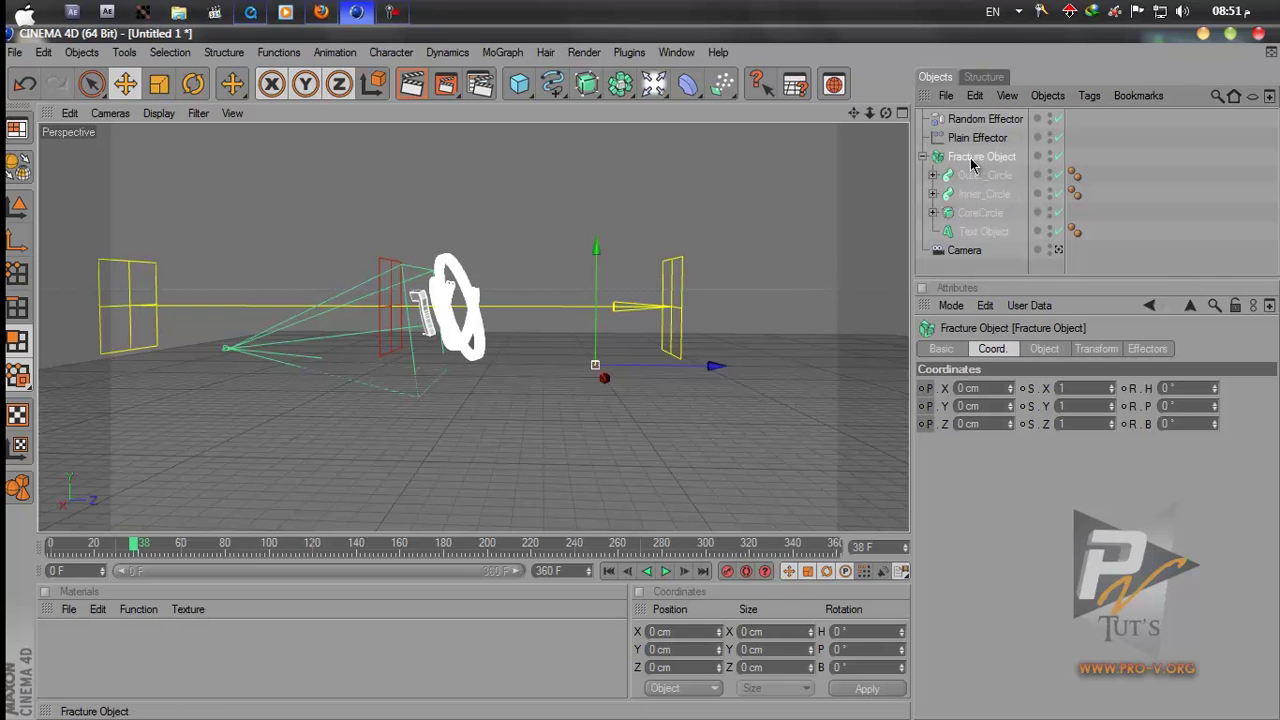
click(1149, 349)
drag(980, 122, 1001, 267)
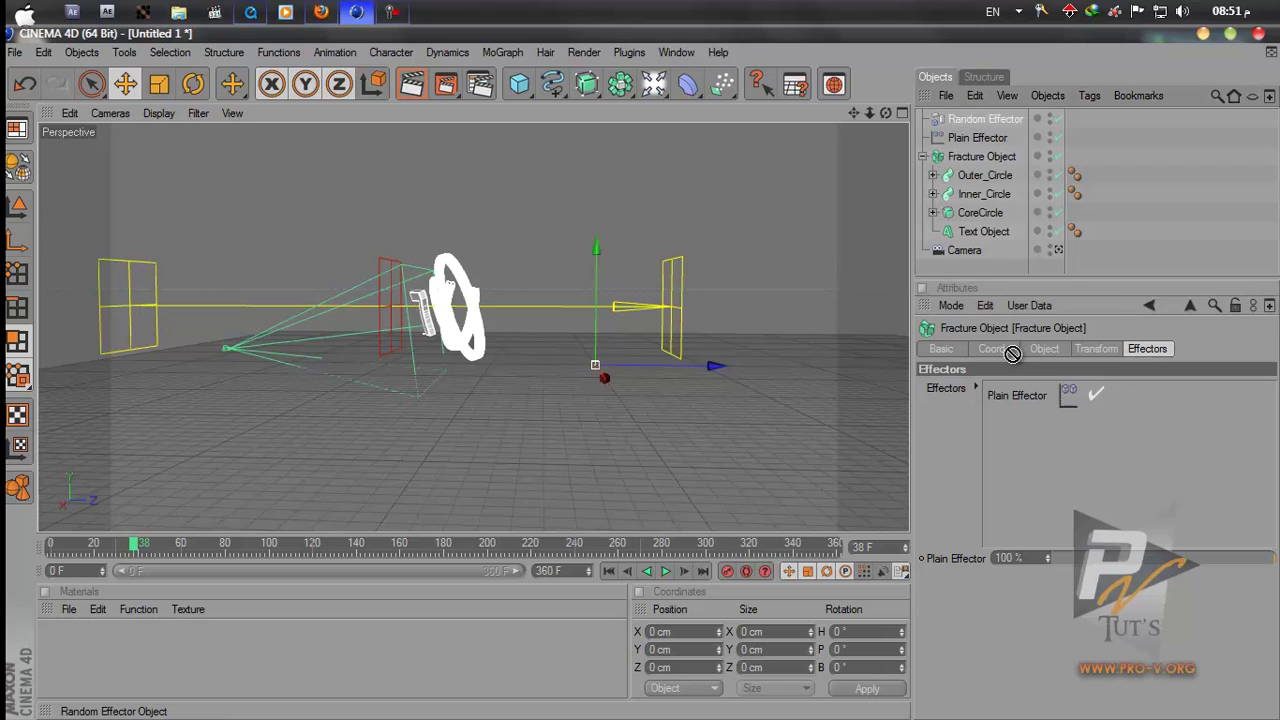
drag(1018, 413, 1005, 474)
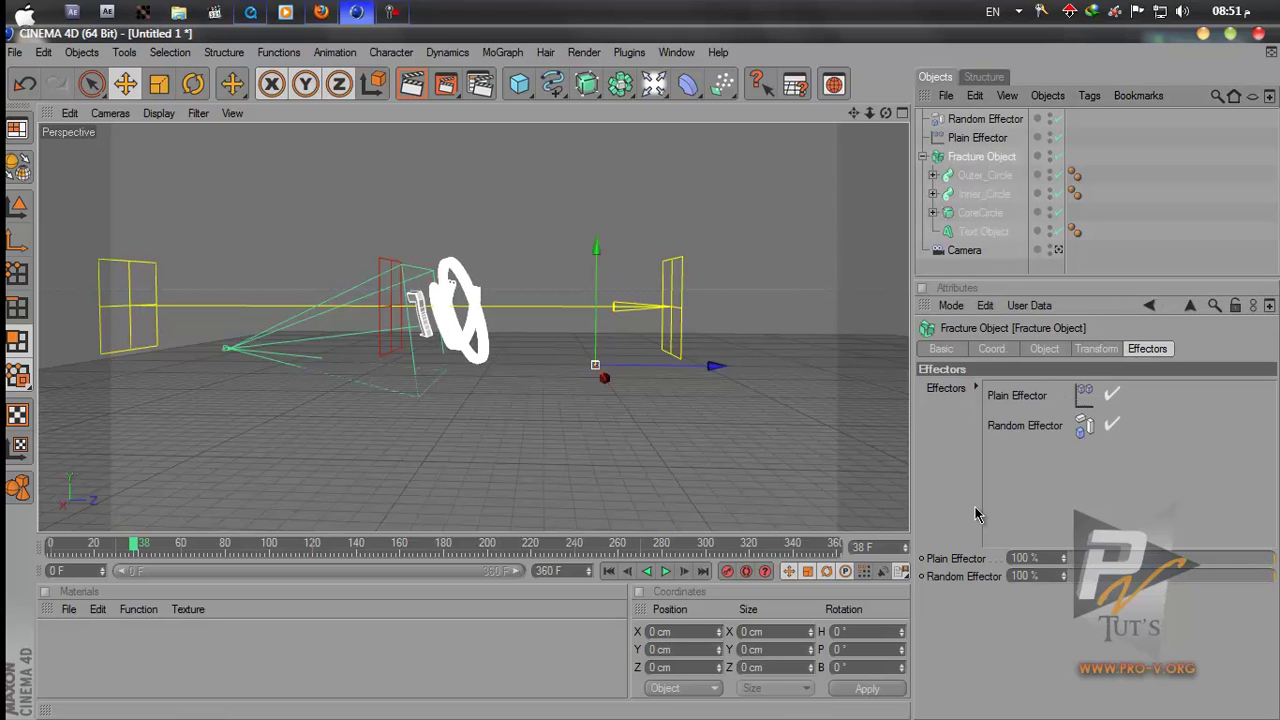
Set the Random Effector's position to X 0, Y 0 and Z 2085 cm and preview the scatter around frame 27
click(983, 119)
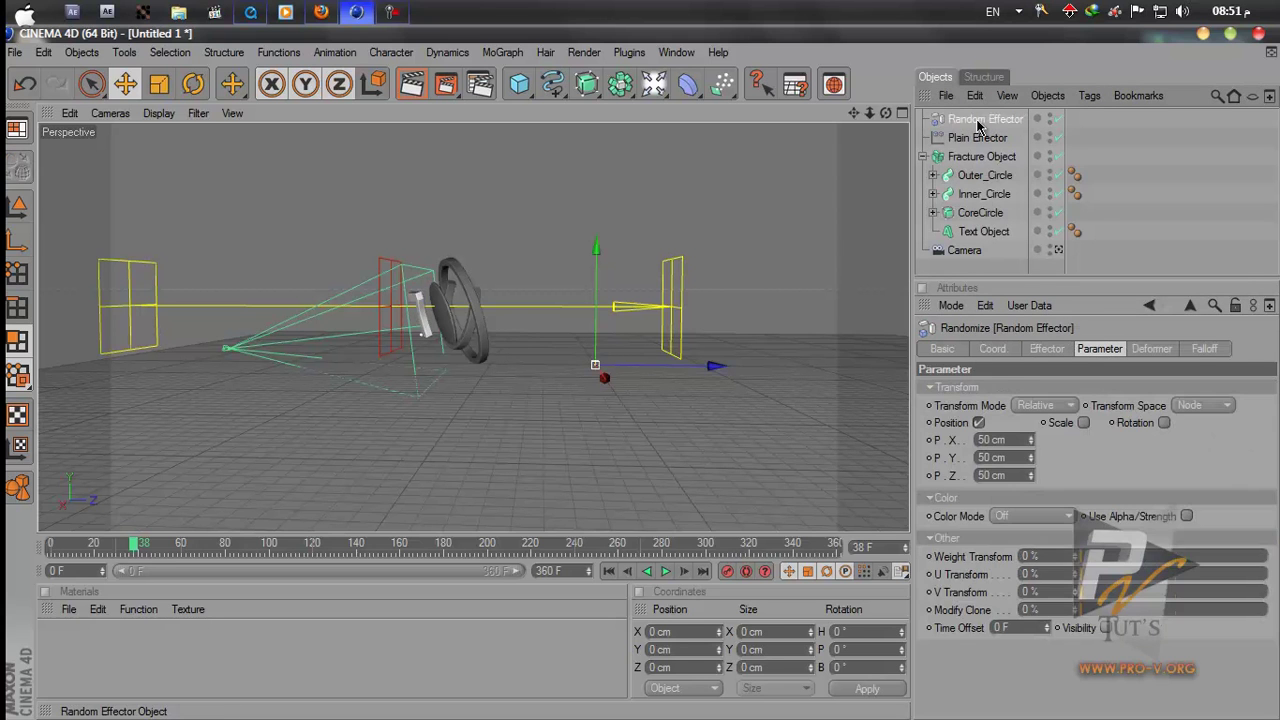
click(1003, 439)
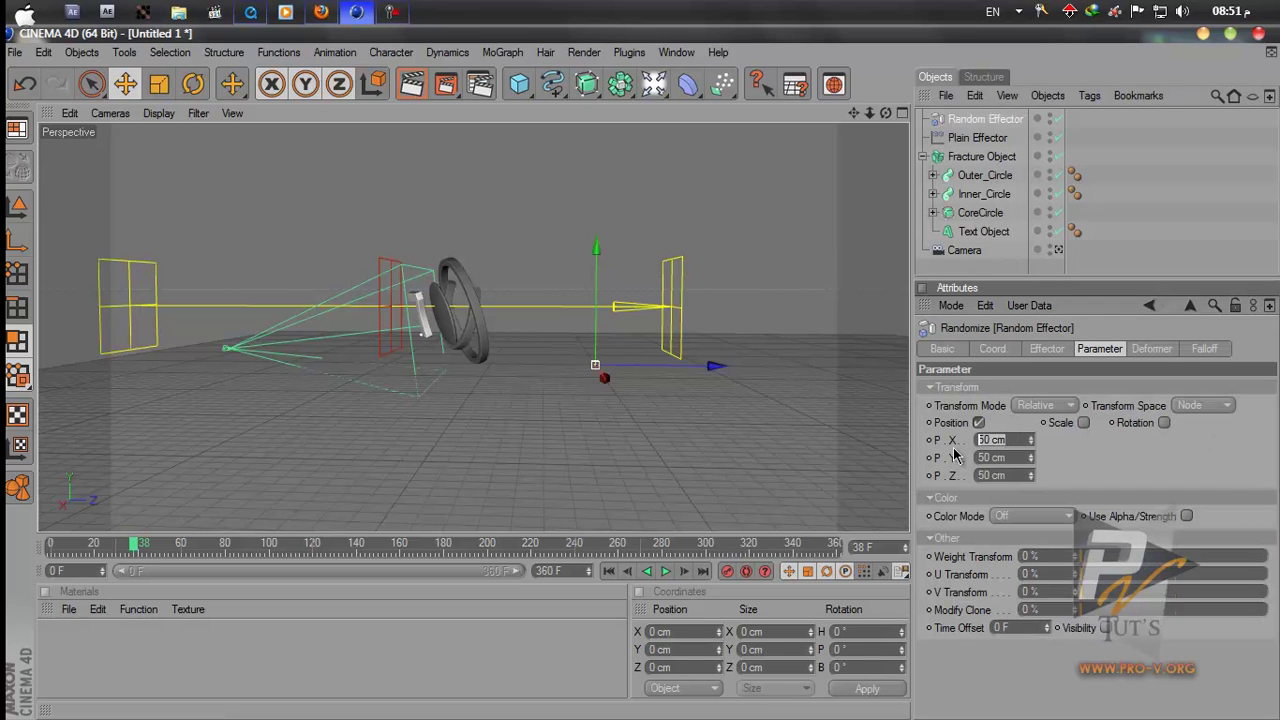
click(1016, 459)
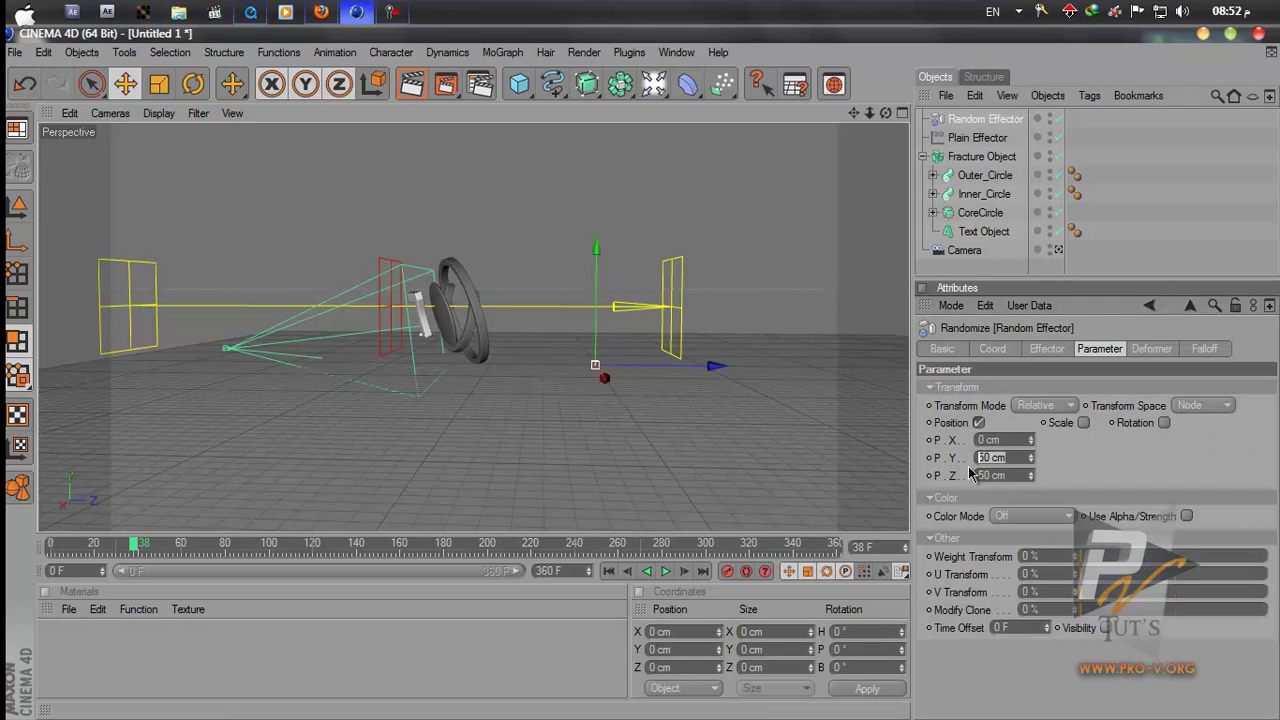
key(Return)
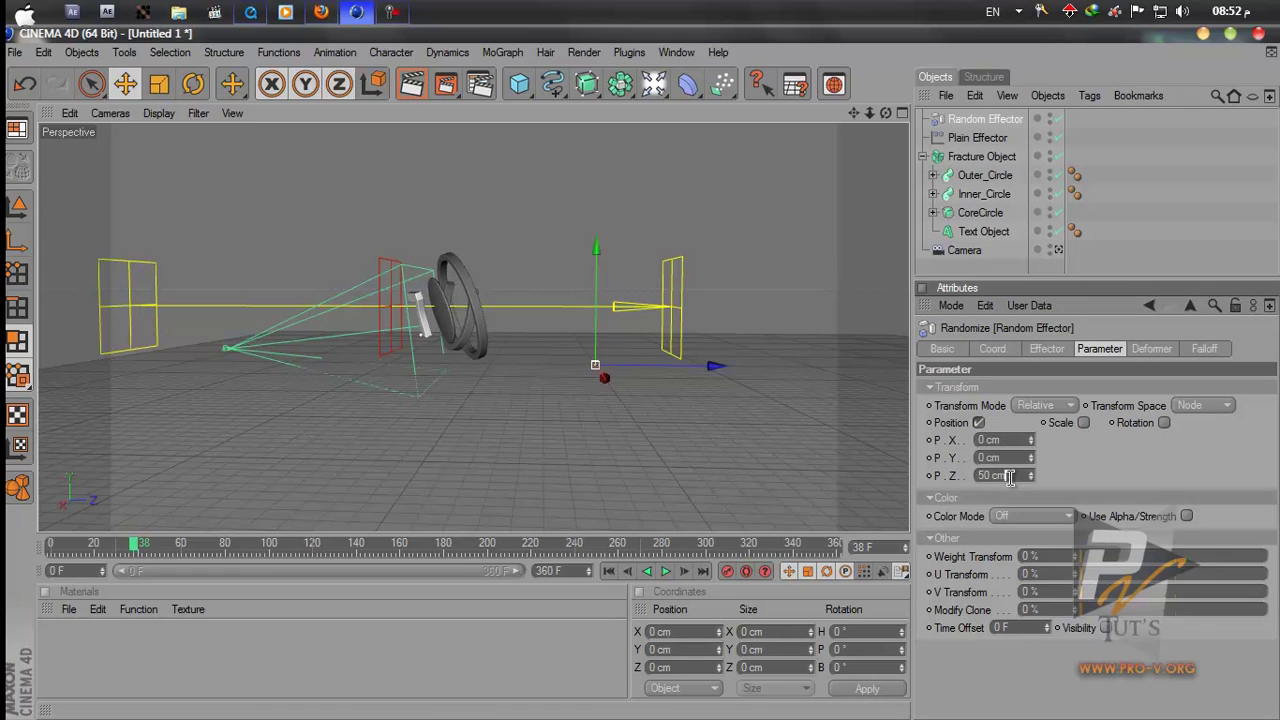
drag(1033, 479, 797, 598)
drag(160, 555, 110, 544)
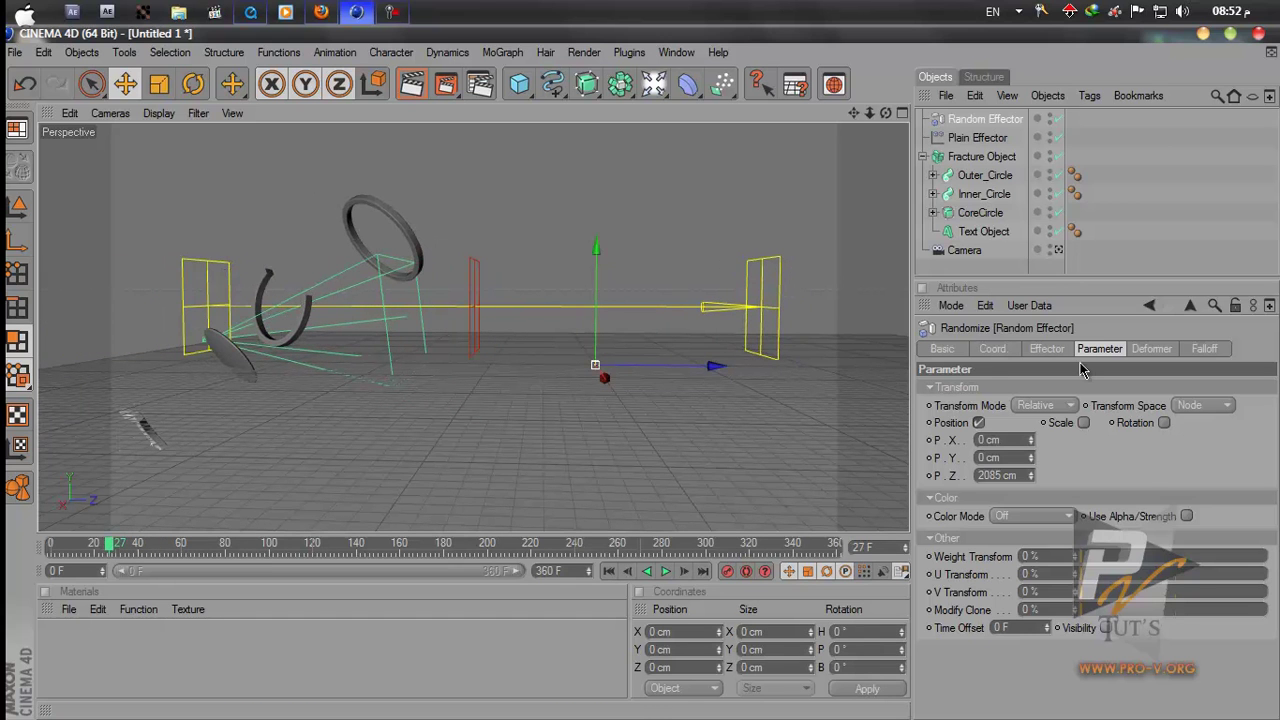
Keyframe the Random Effector's strength at 100% on frame 0 and 0% on frame 70
click(1047, 349)
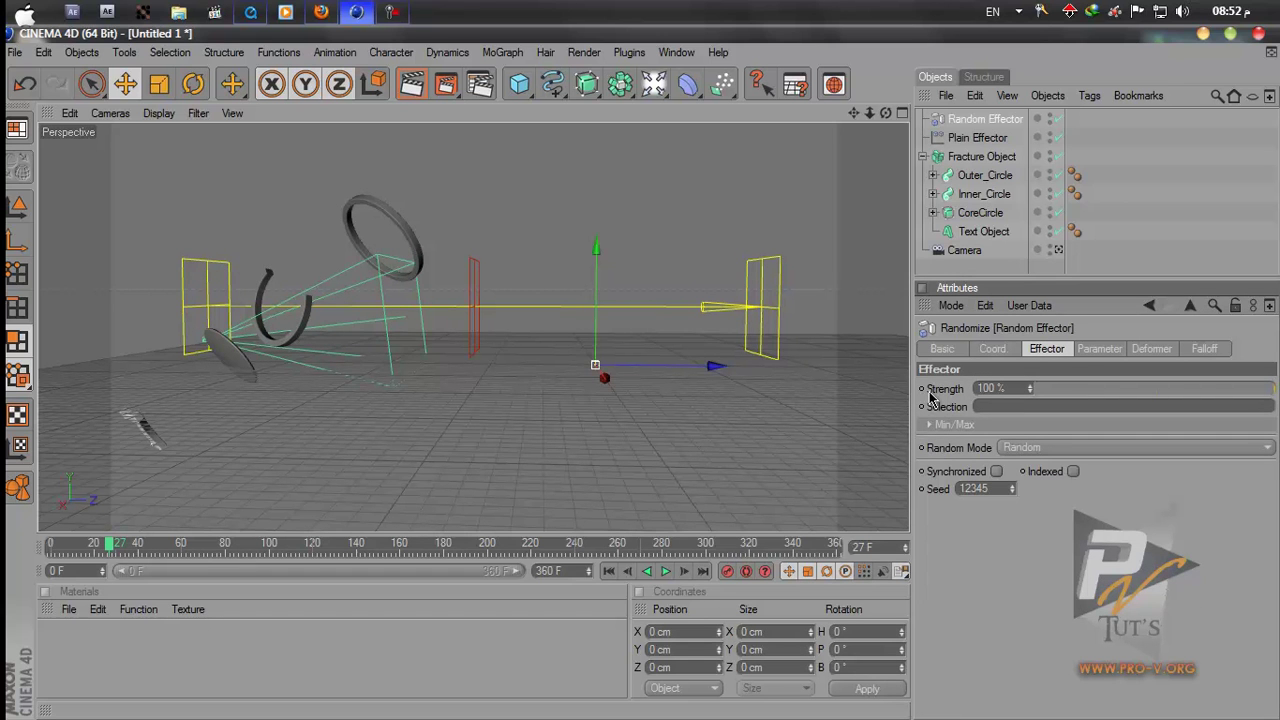
drag(116, 545, 50, 547)
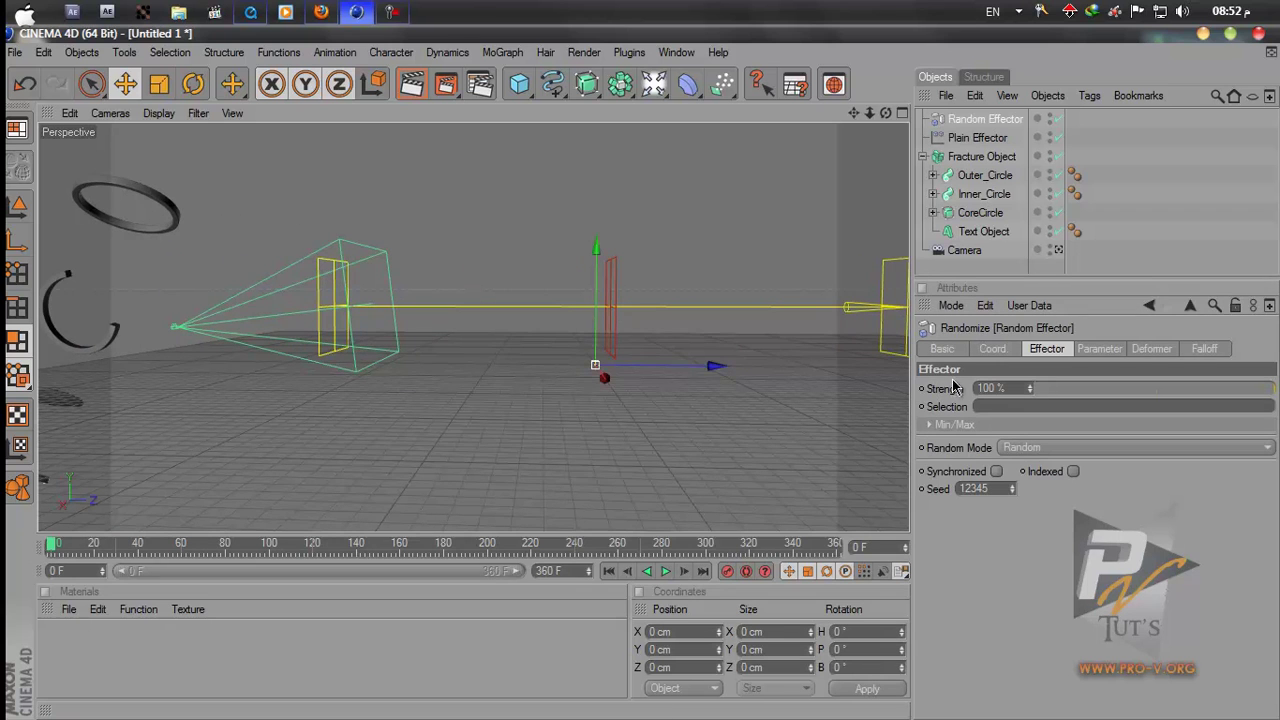
ctrl+click(921, 389)
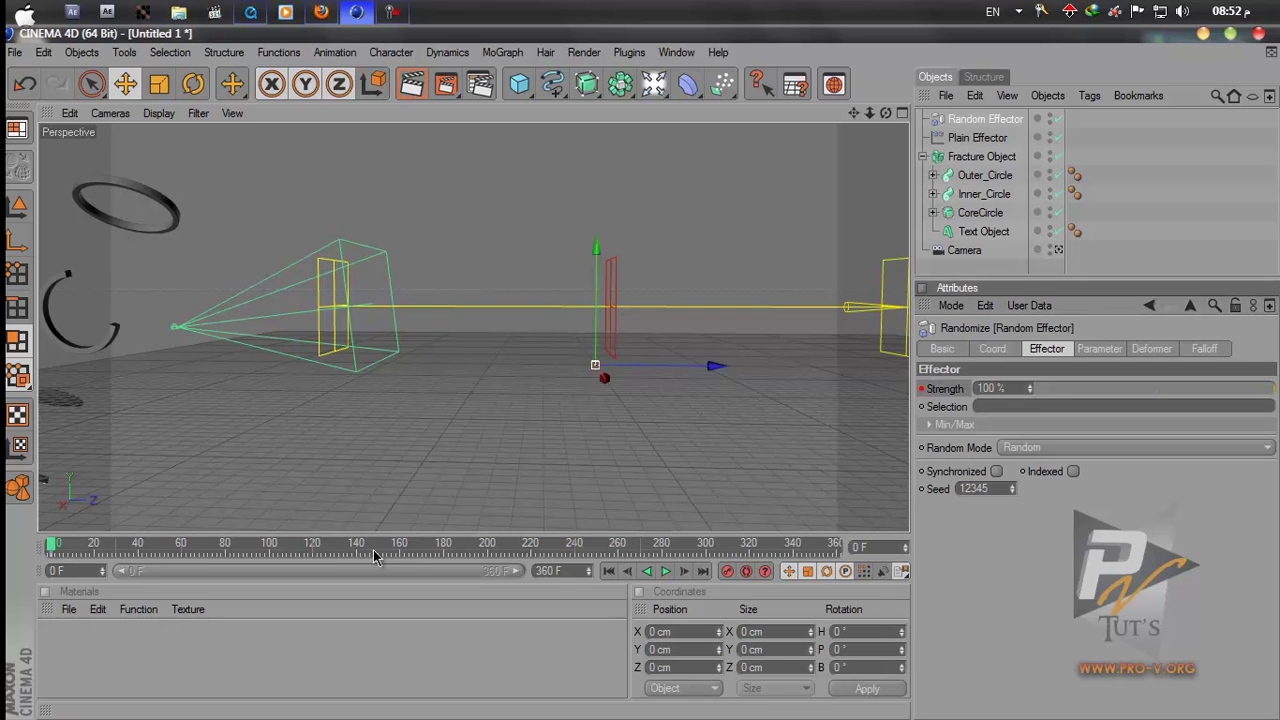
drag(60, 546, 180, 565)
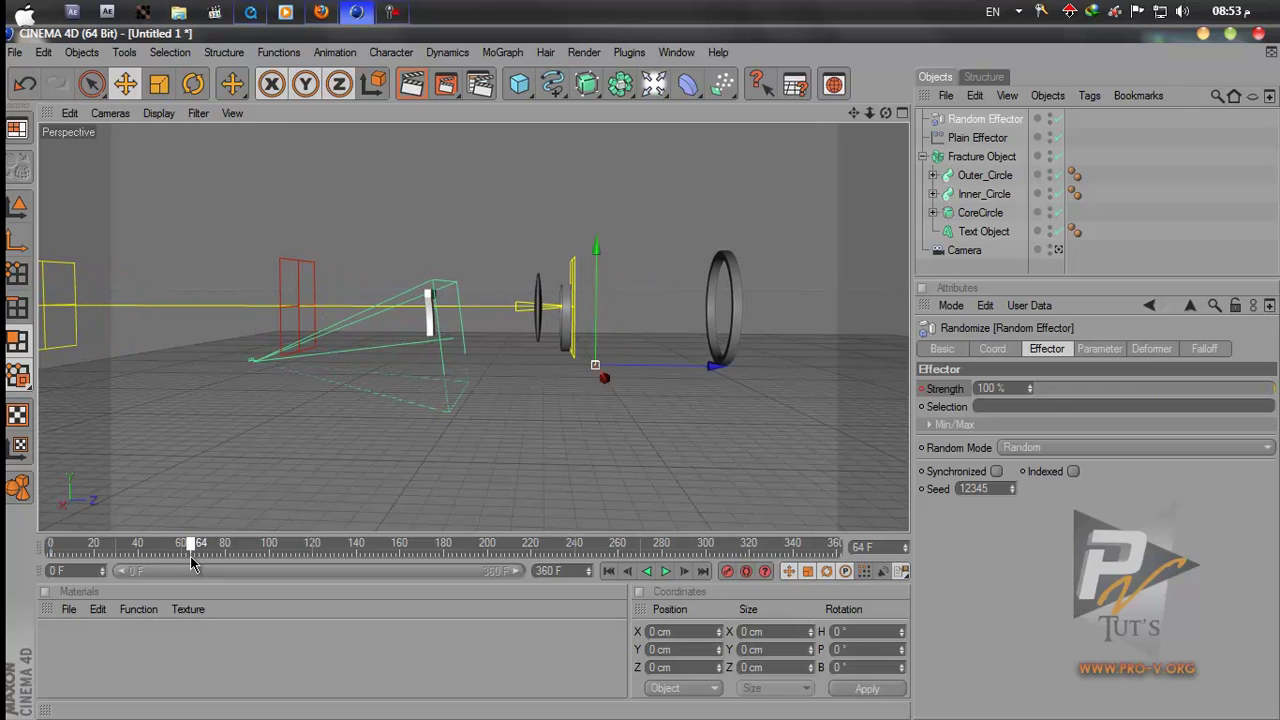
drag(200, 558, 214, 558)
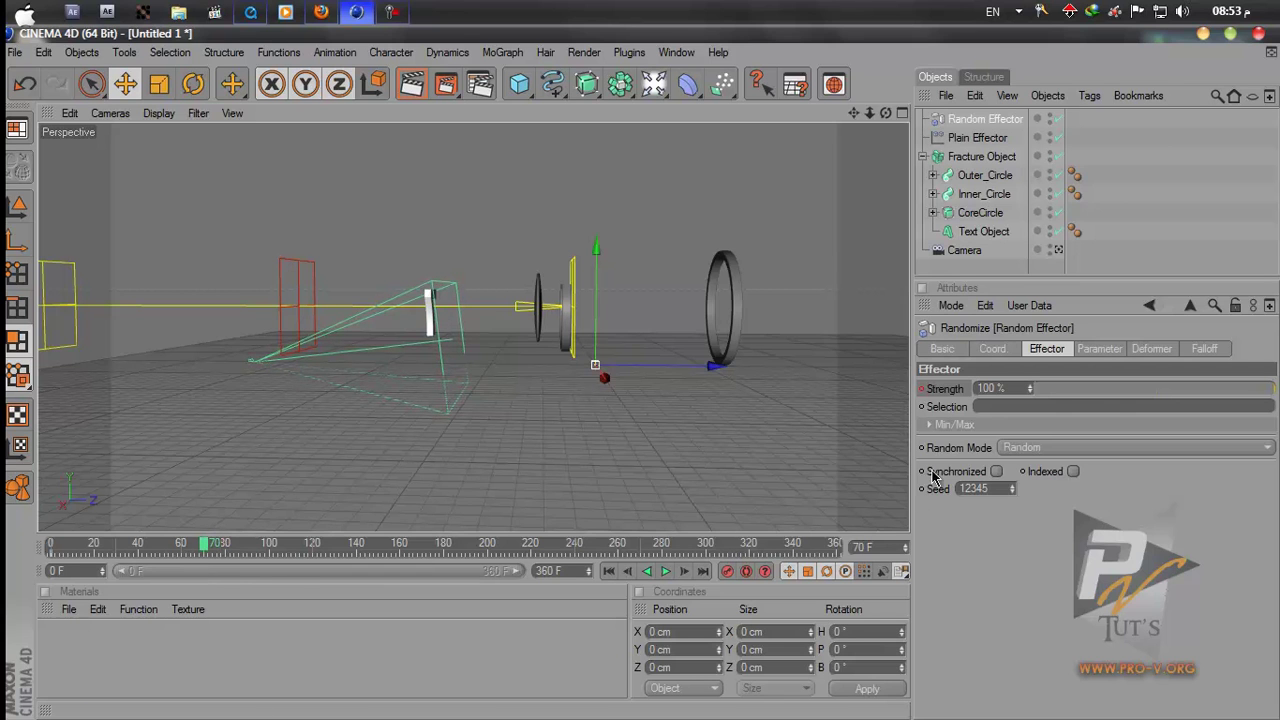
drag(1071, 397, 938, 398)
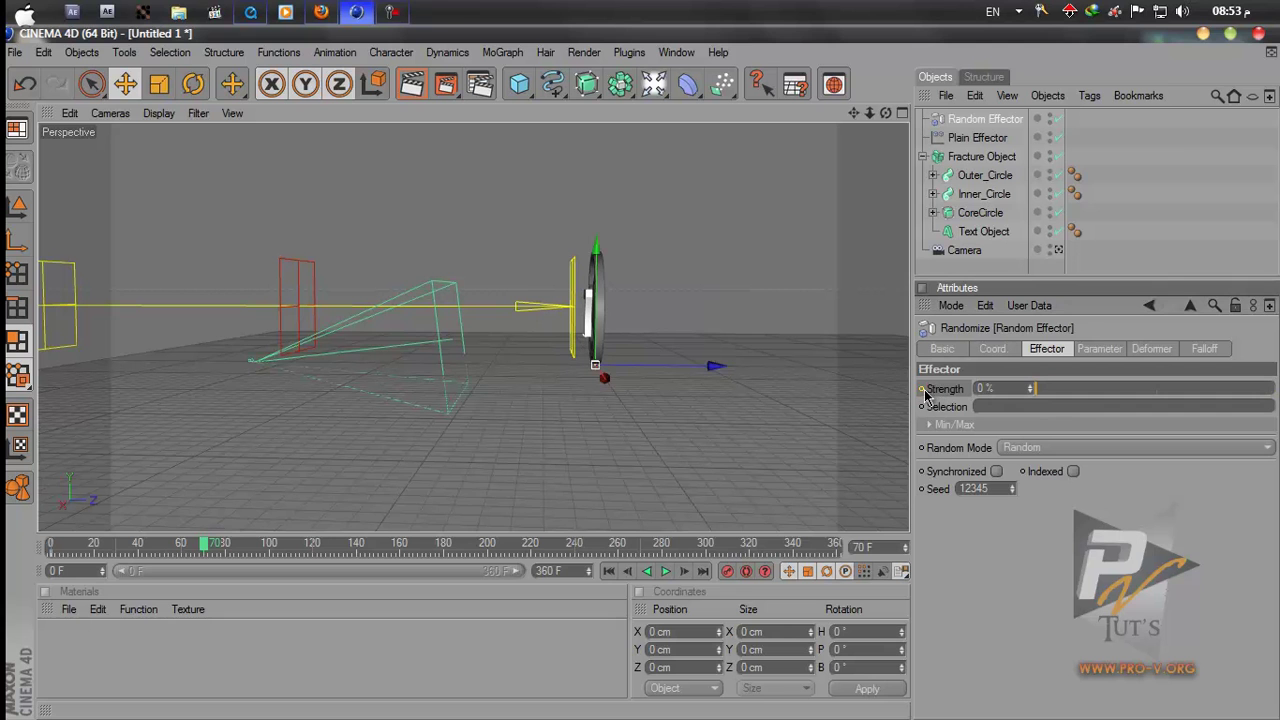
Play the animation from frame 0 and scrub back through it to check the random scatter
click(608, 571)
click(662, 574)
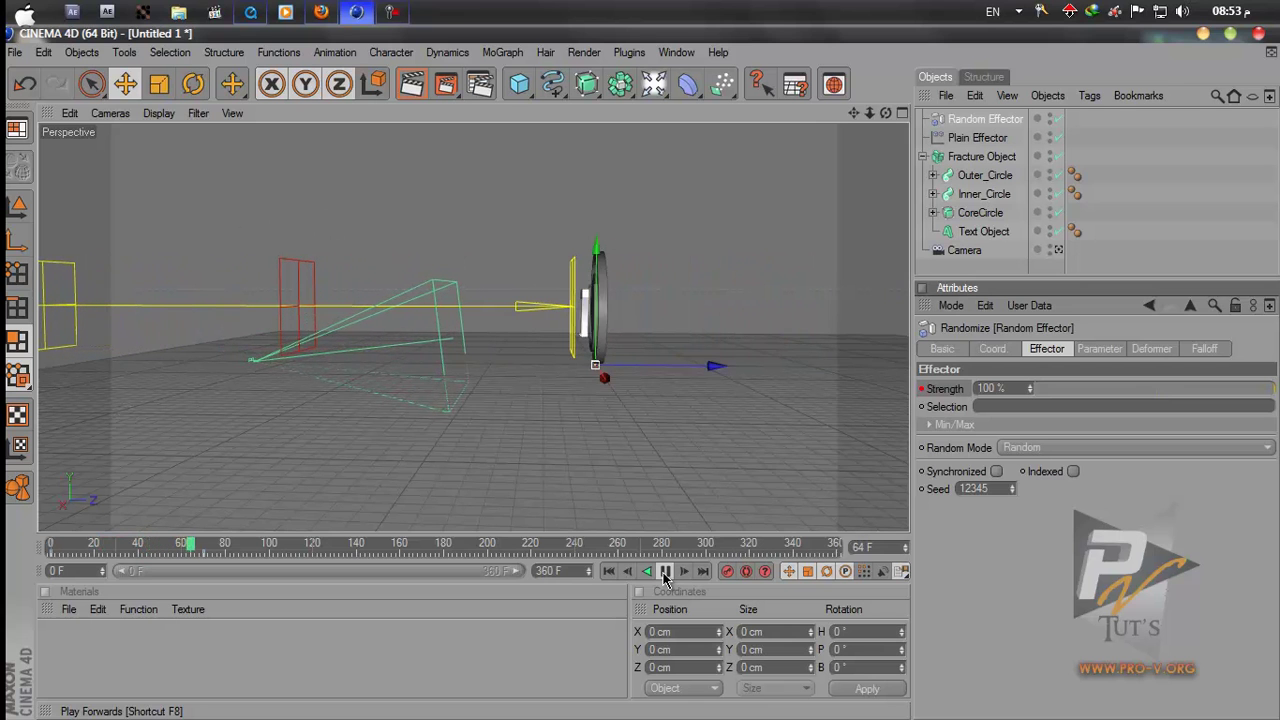
click(665, 572)
drag(231, 552, 96, 552)
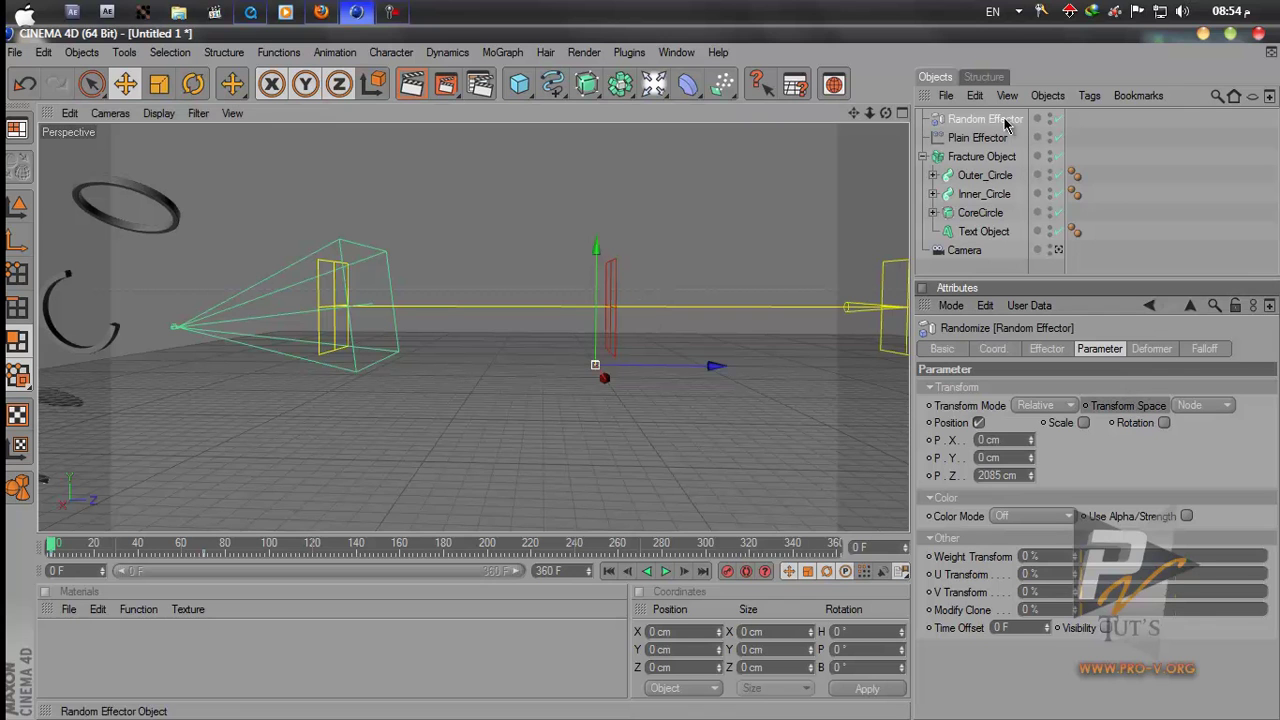
Set the Random Effector's transform space to Object and its Z position to 4000 cm, previewing the pieces at frame 6
click(1209, 408)
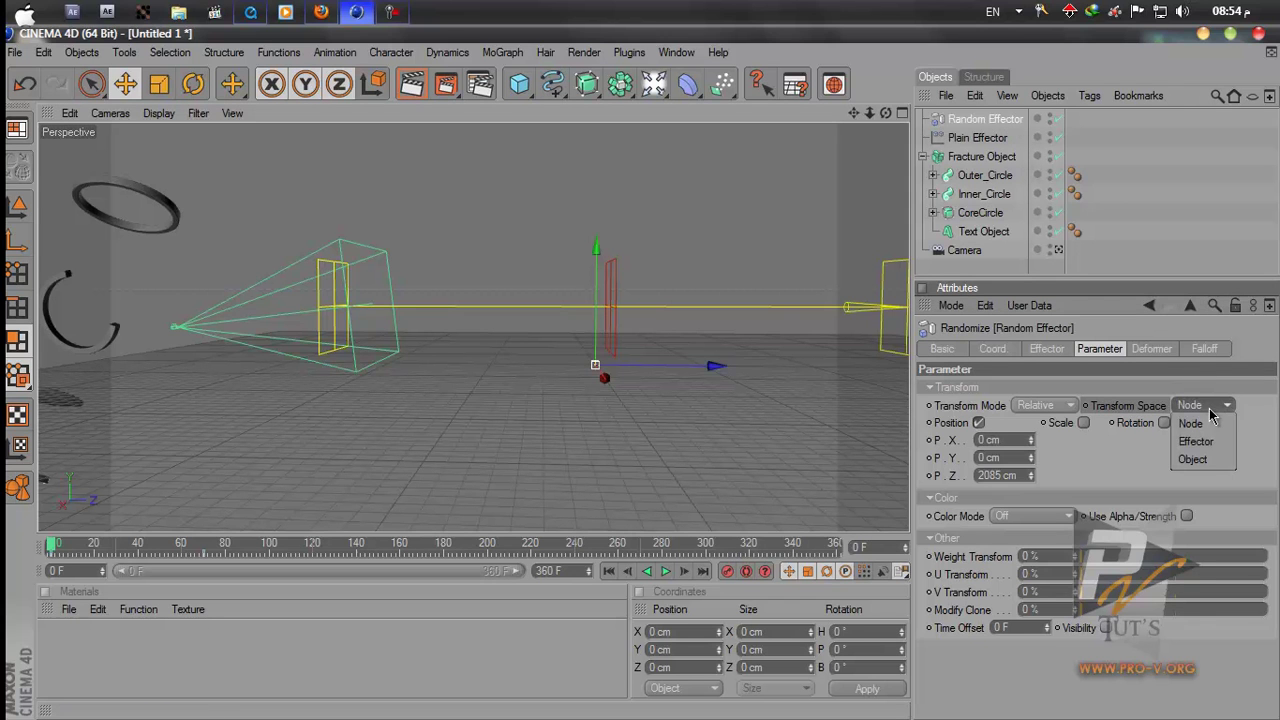
click(1195, 460)
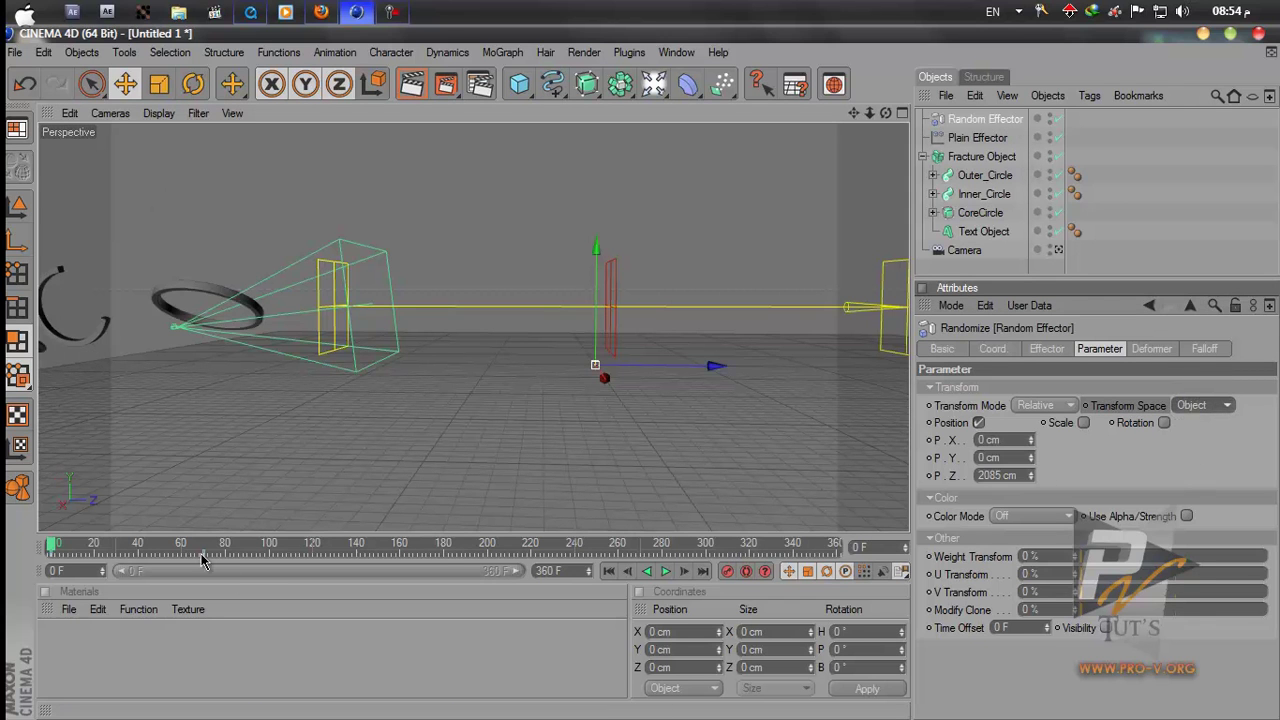
drag(55, 560, 65, 585)
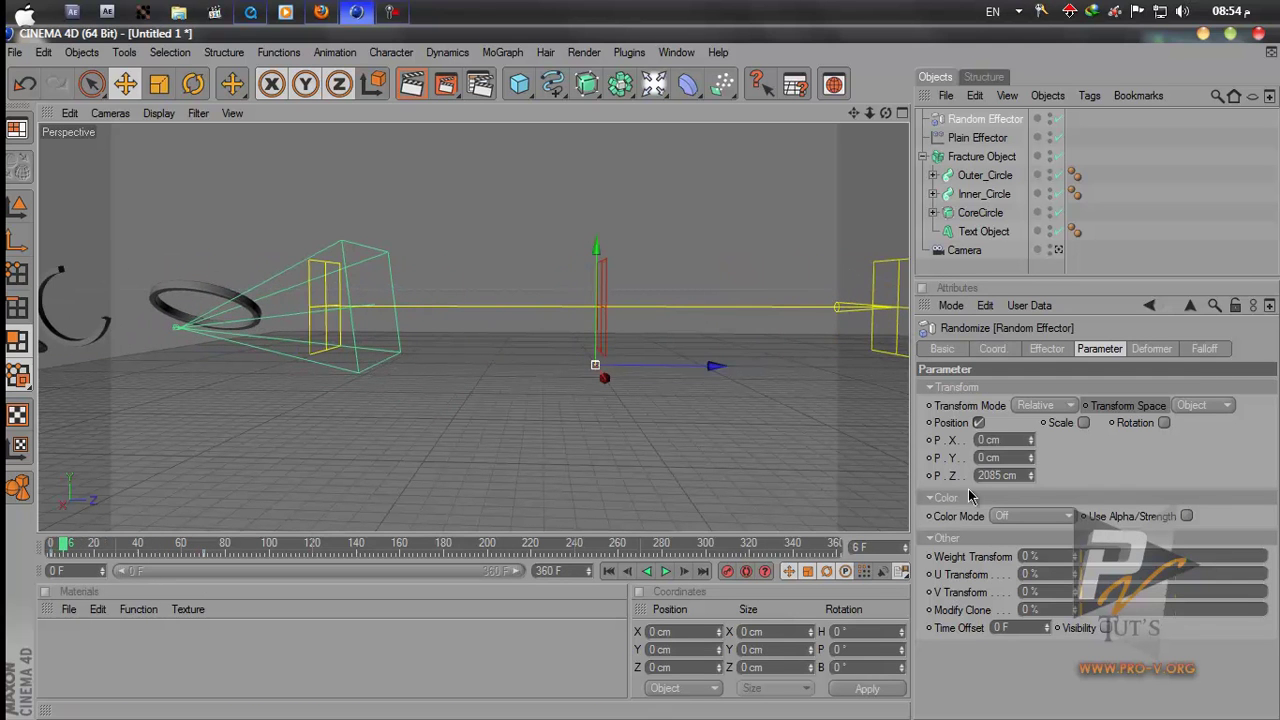
mouse_move(1033, 480)
mouse_down()
mouse_move(1032, 420)
mouse_move(1033, 480)
mouse_up()
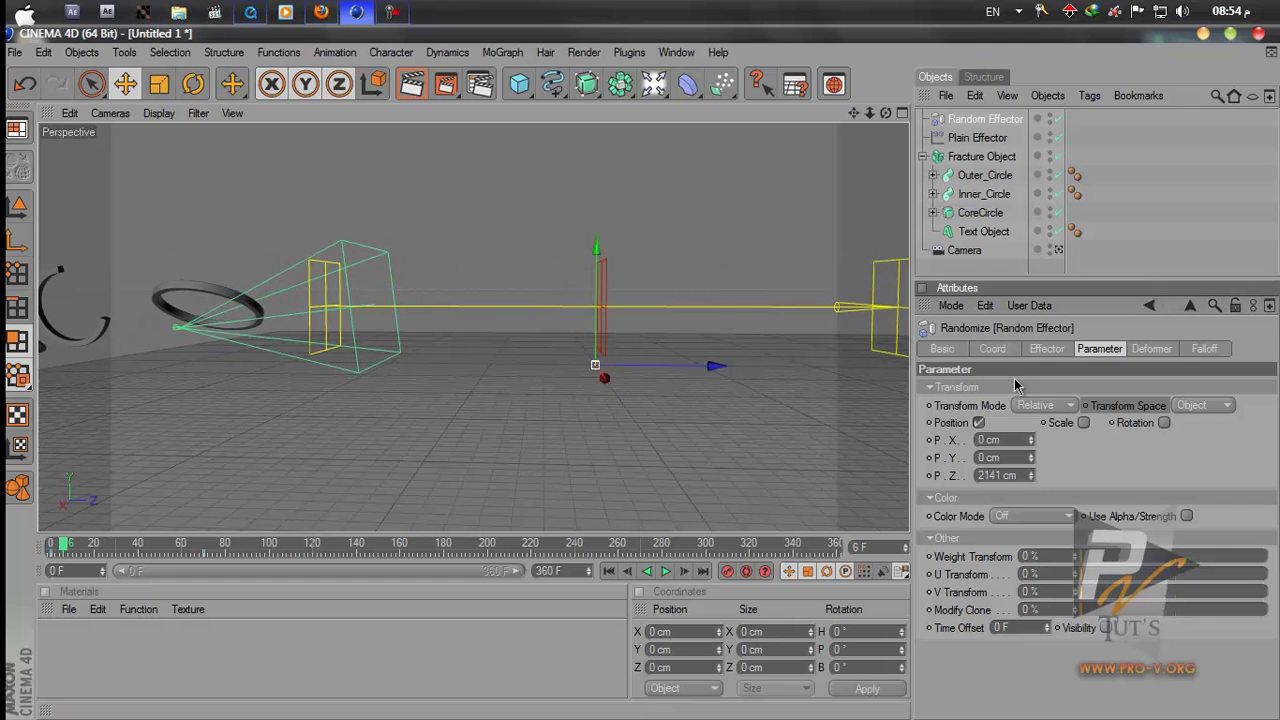
click(1019, 479)
text(4)
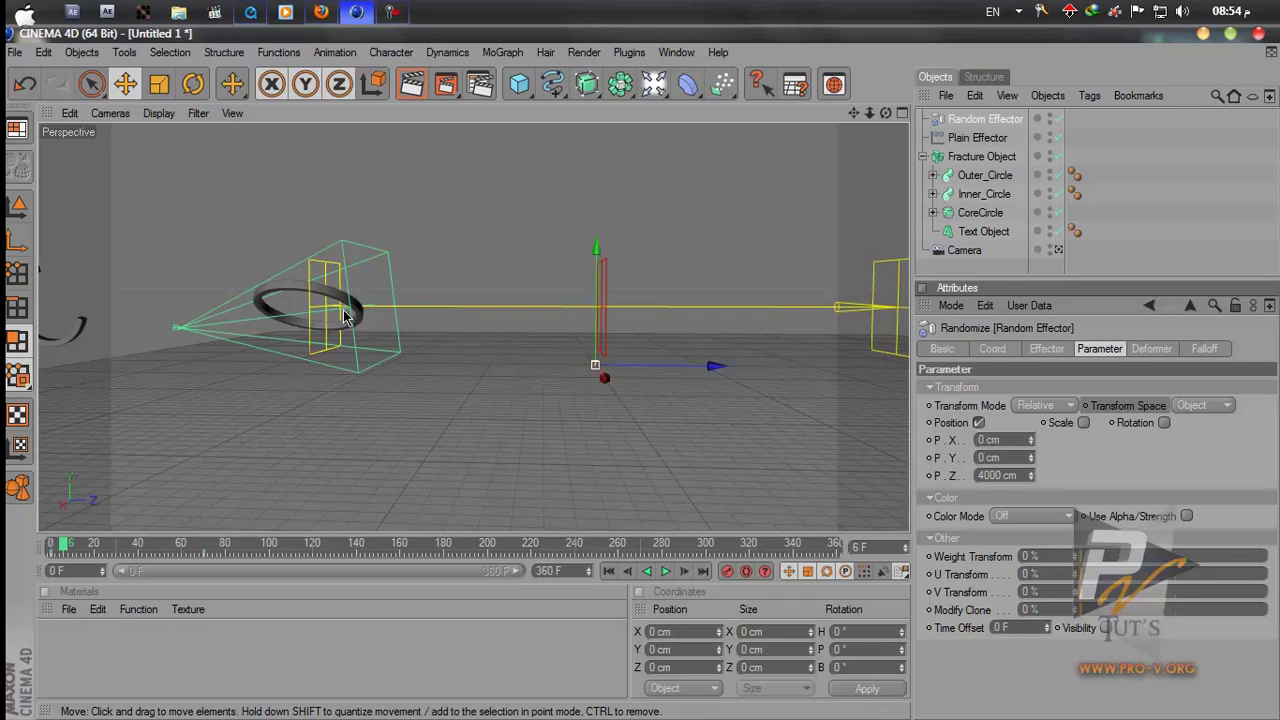
Adjust the Plain Effector's Z position, trying -5600 cm first and settling on -7500 cm
click(977, 137)
click(1008, 476)
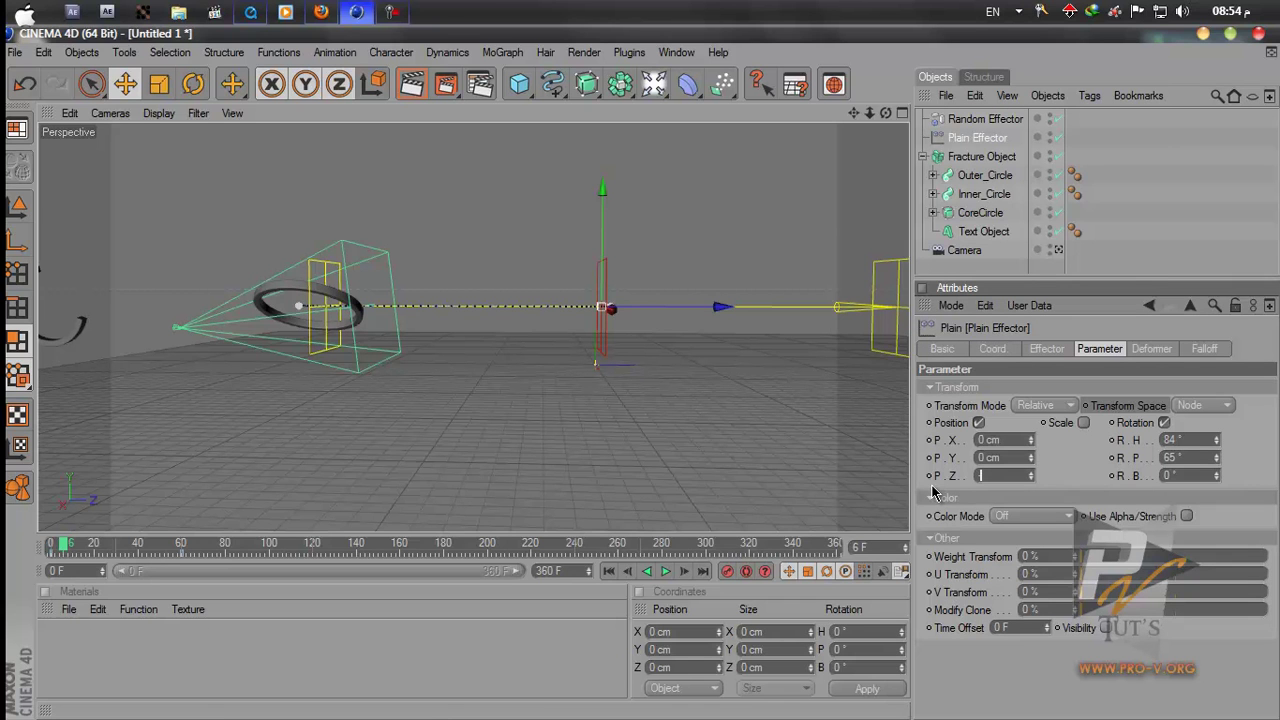
key(Return)
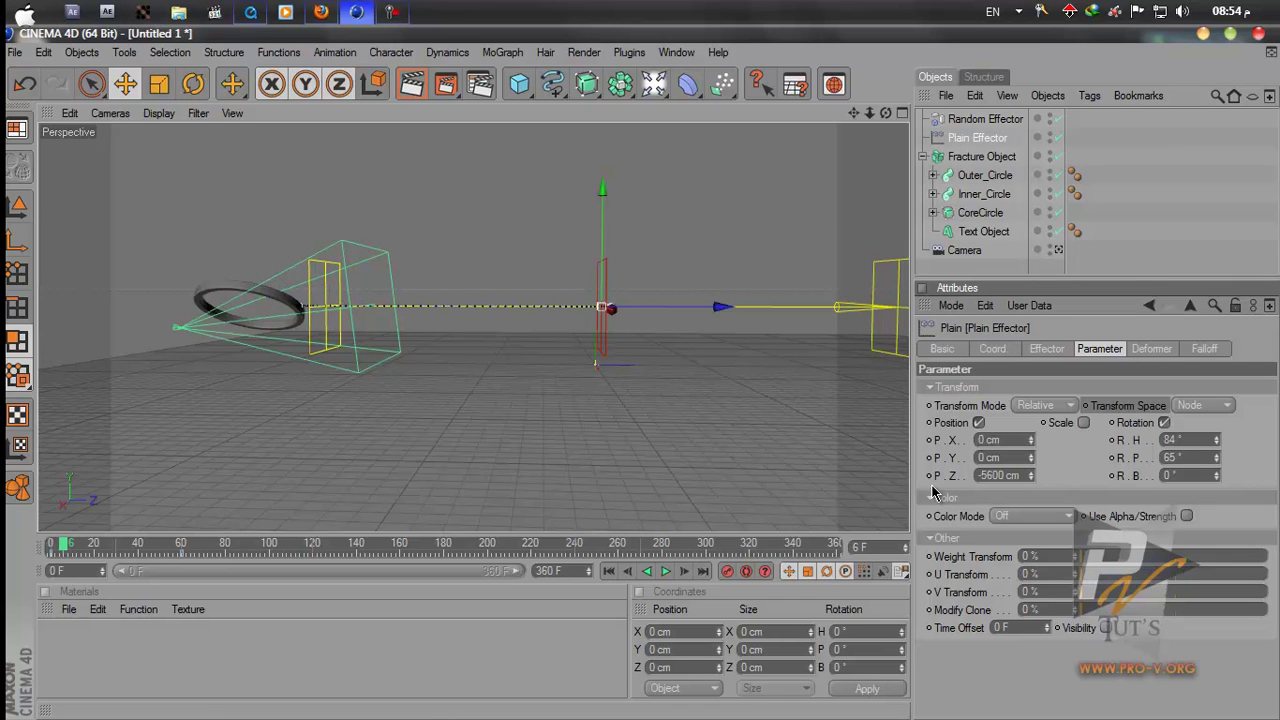
double_click(1010, 475)
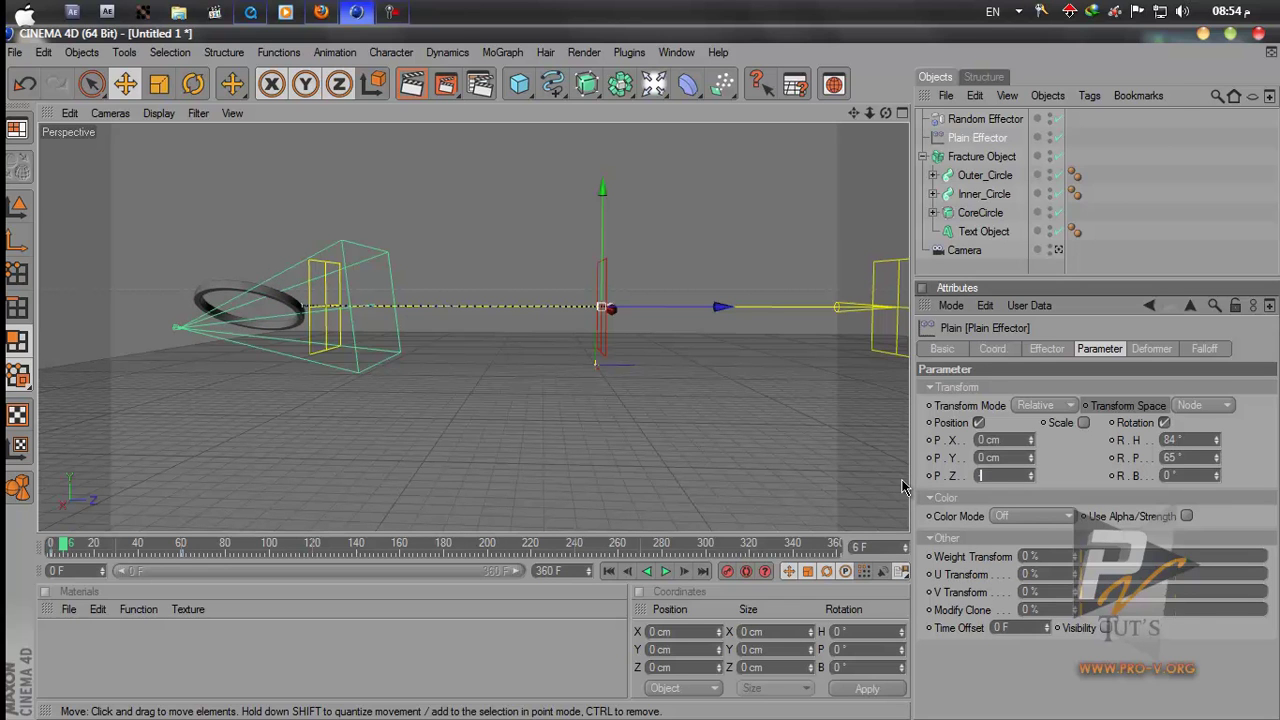
key(Return)
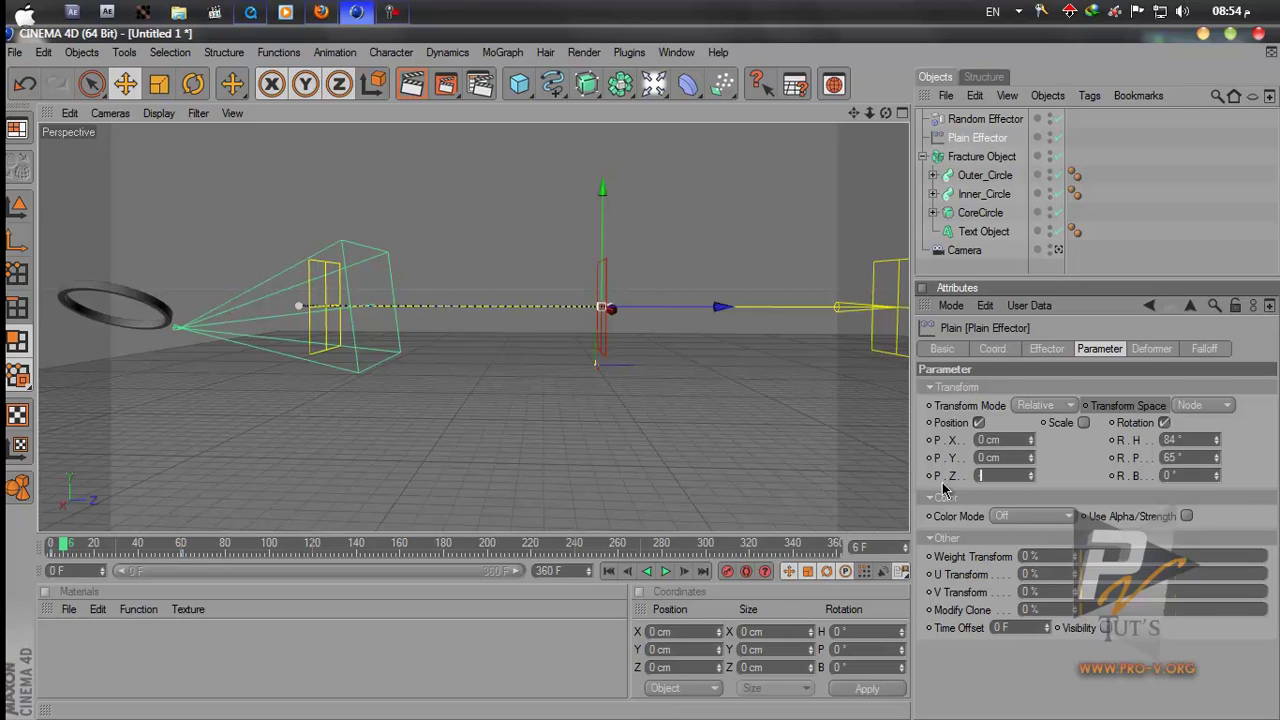
key(Return)
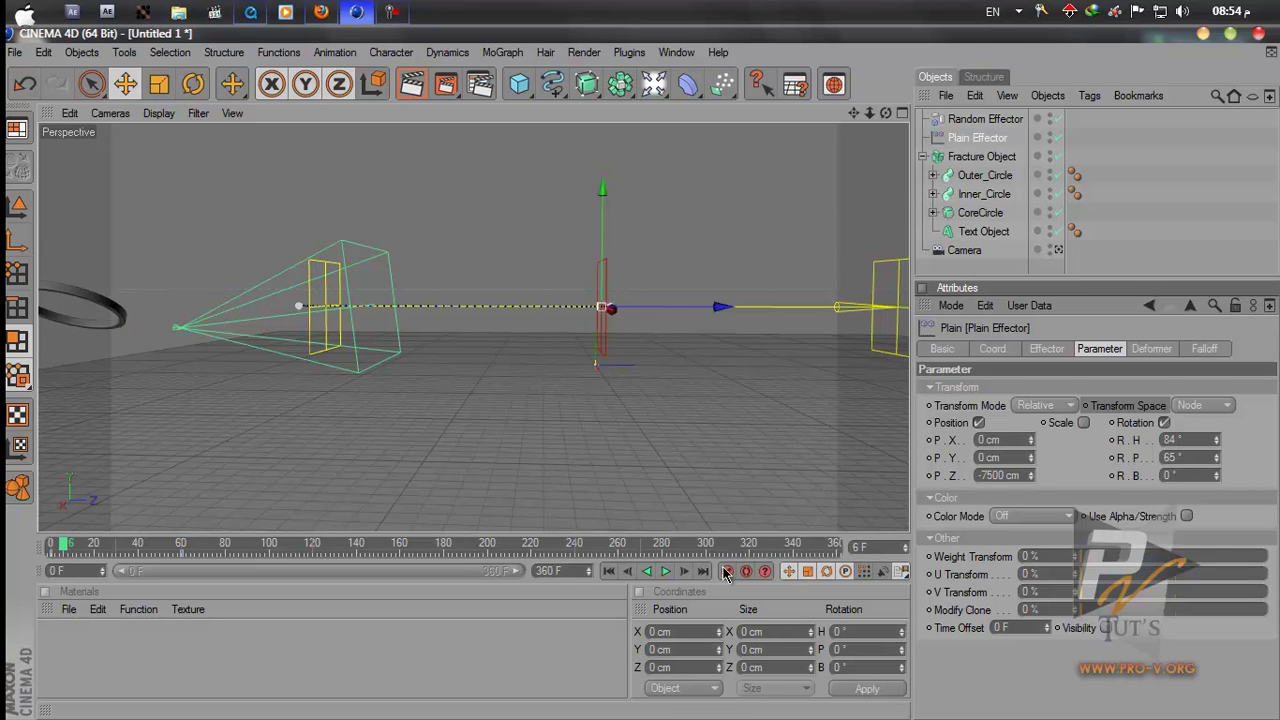
Play the animation to about frame 64 and scrub back to around frame 30 to check how the pieces assemble
click(665, 572)
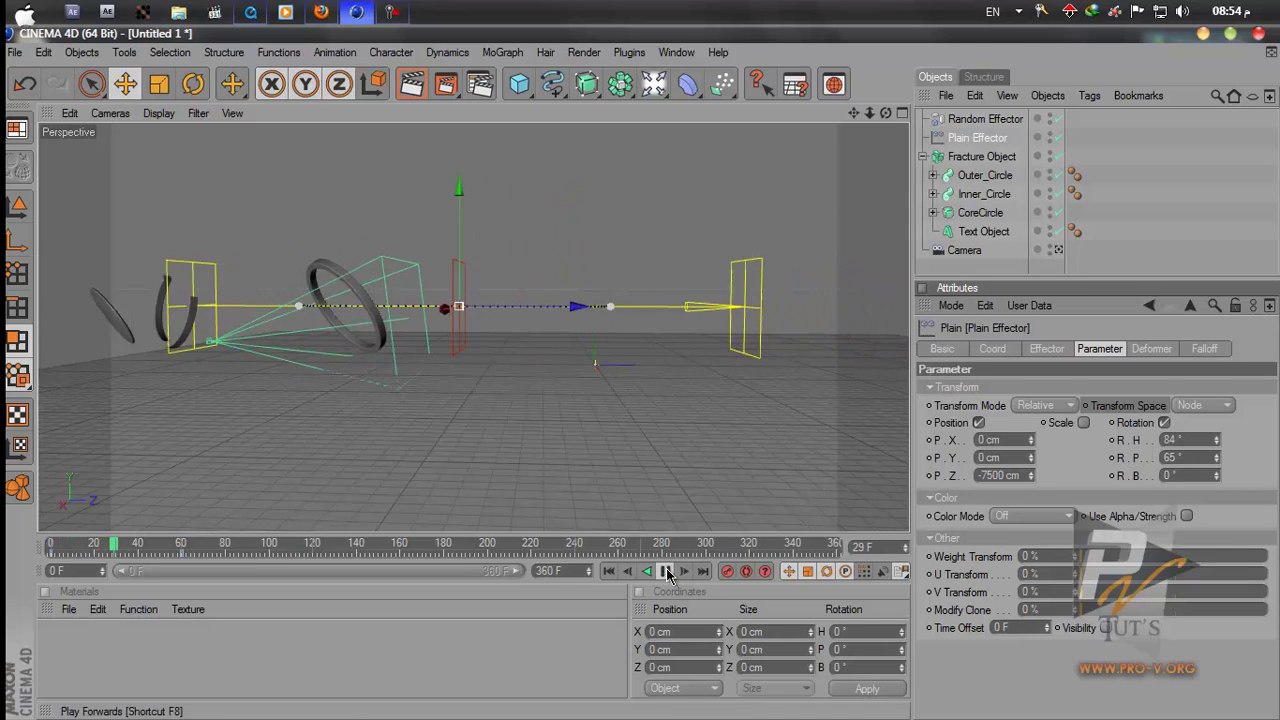
click(665, 572)
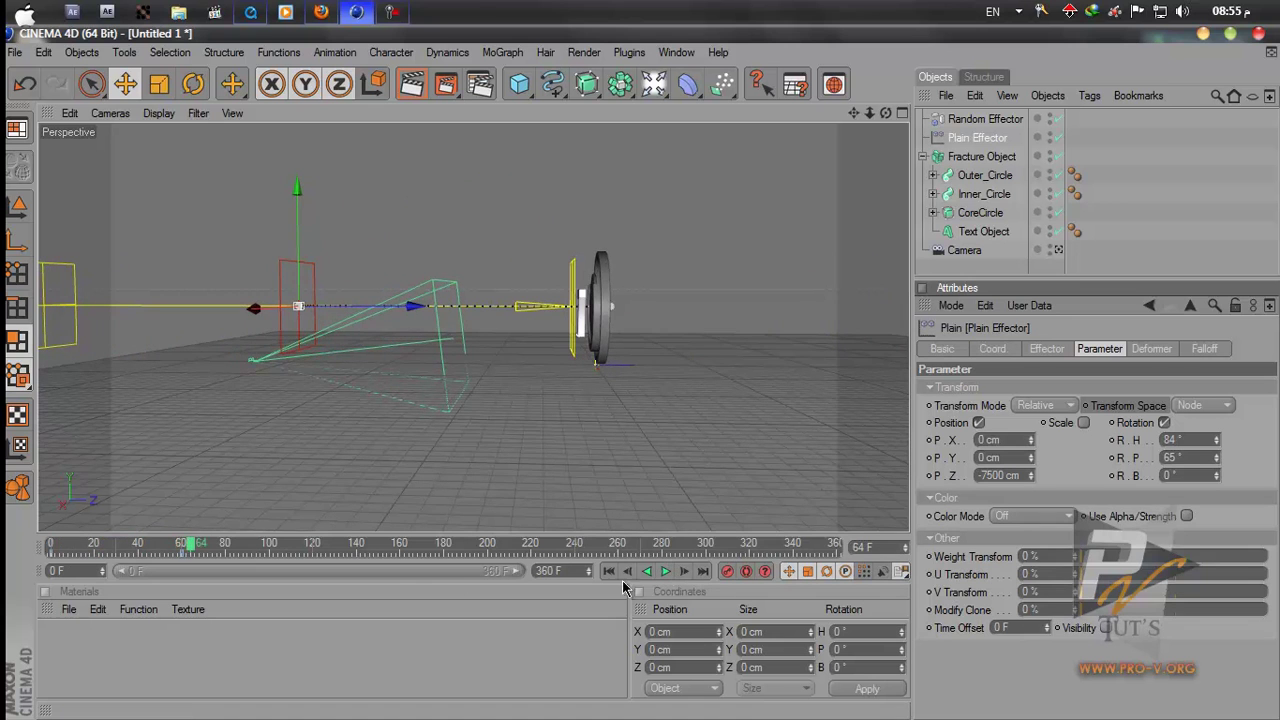
drag(192, 549, 120, 556)
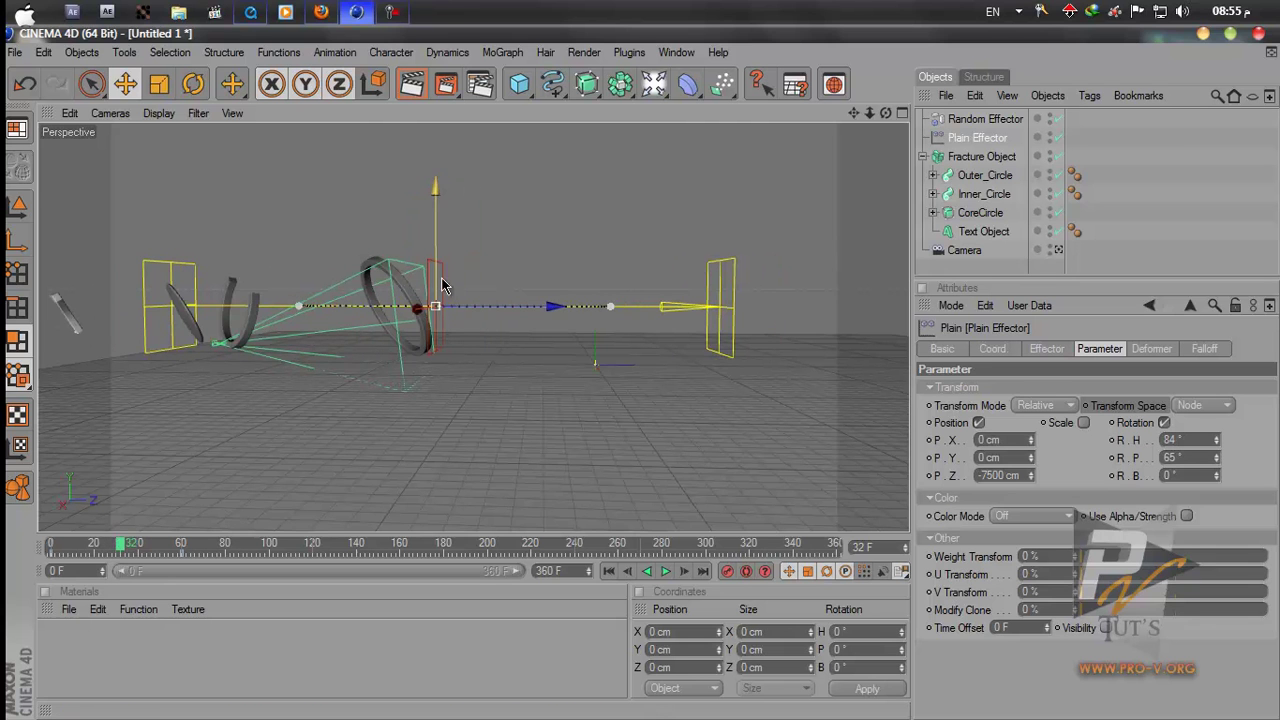
mouse_move(124, 545)
mouse_down()
mouse_move(64, 548)
mouse_move(120, 545)
mouse_move(129, 570)
mouse_up()
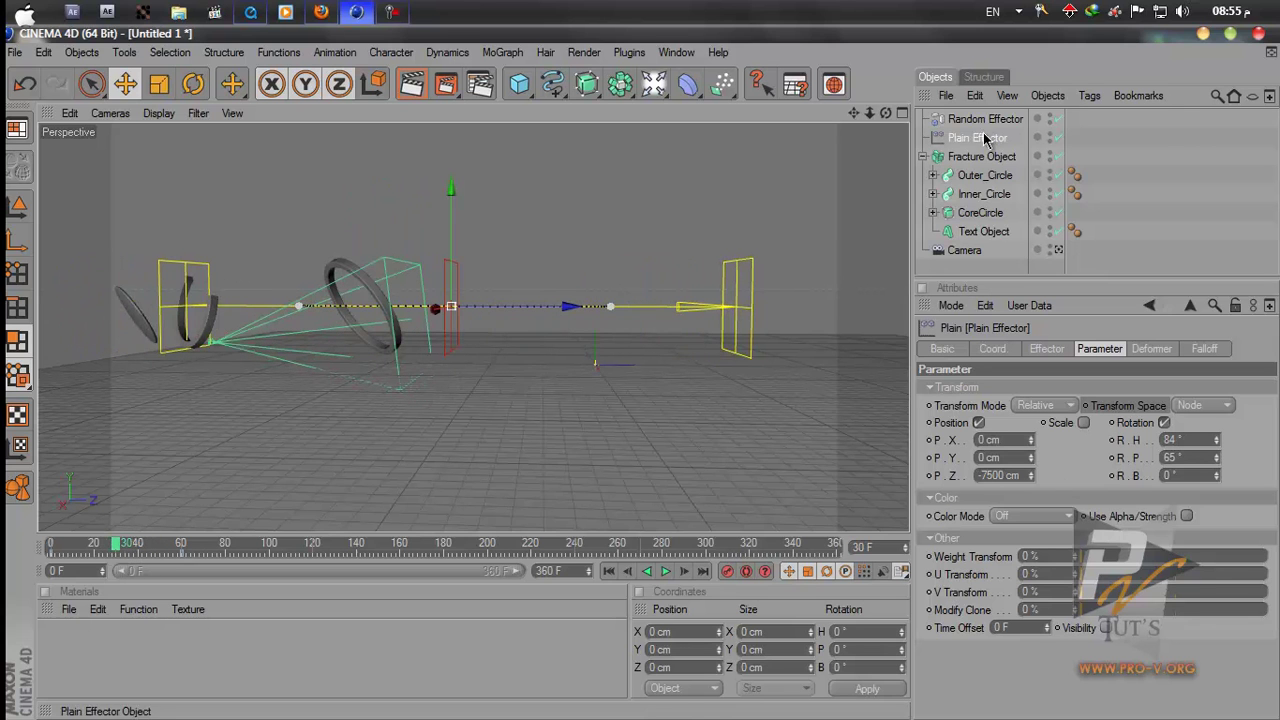
Try a 27% falloff on the Plain Effector, playing and scrubbing the animation to judge the assembly
click(1203, 349)
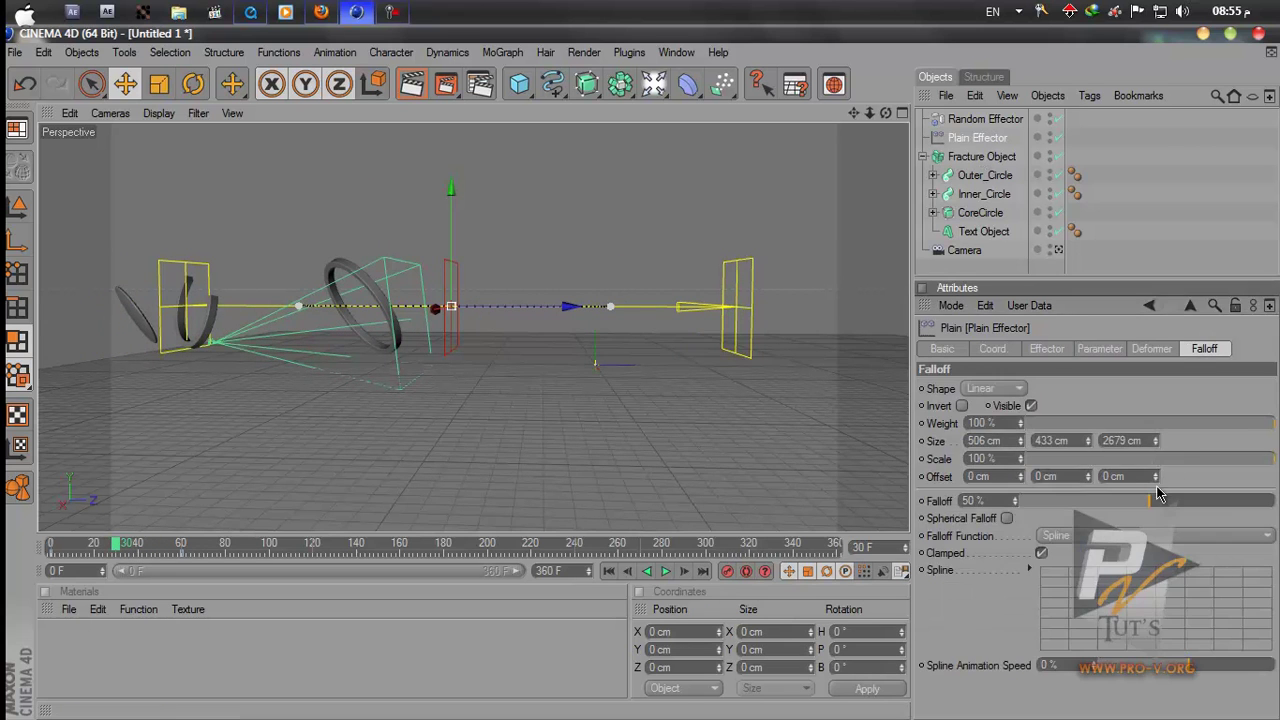
drag(1150, 507, 1092, 518)
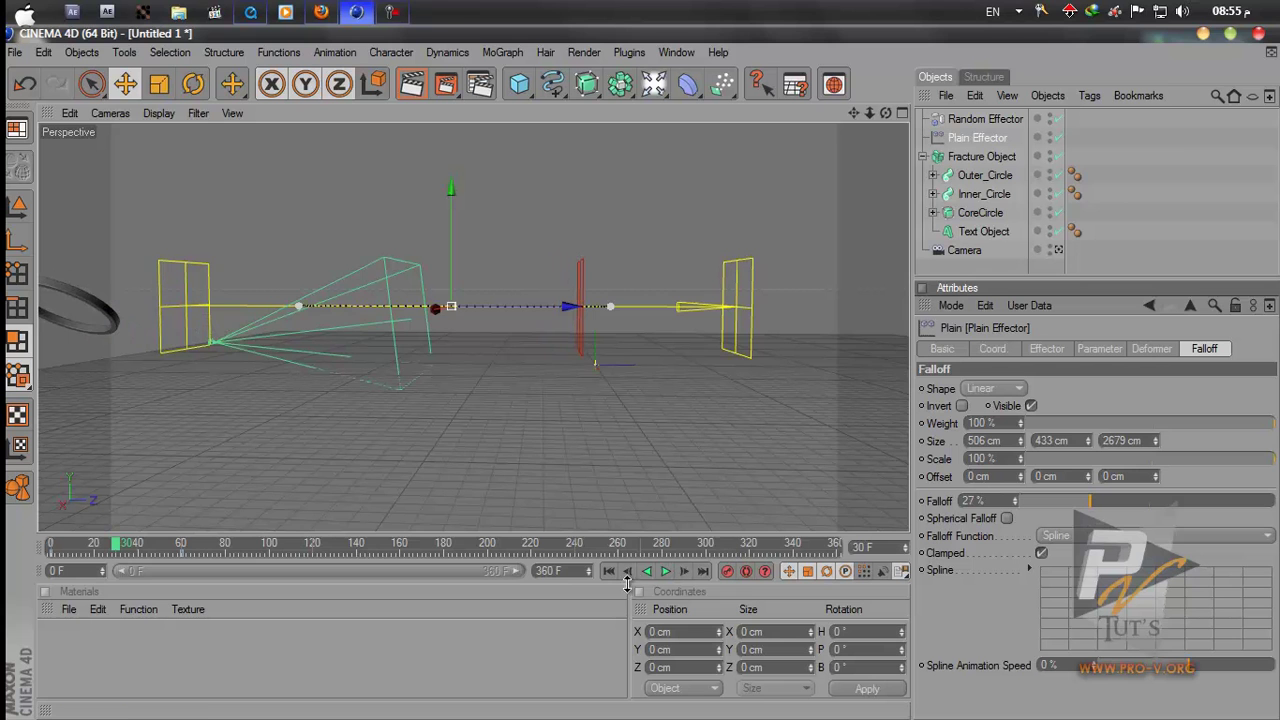
click(665, 572)
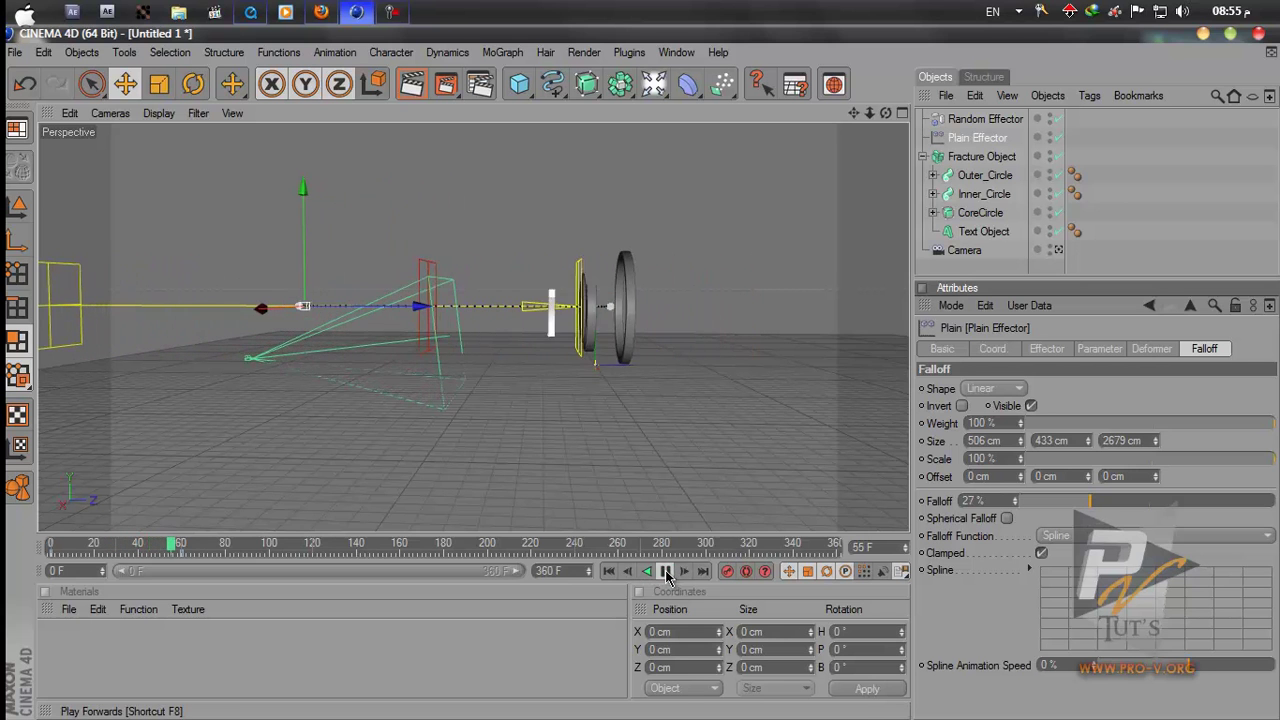
click(665, 572)
drag(208, 557, 38, 553)
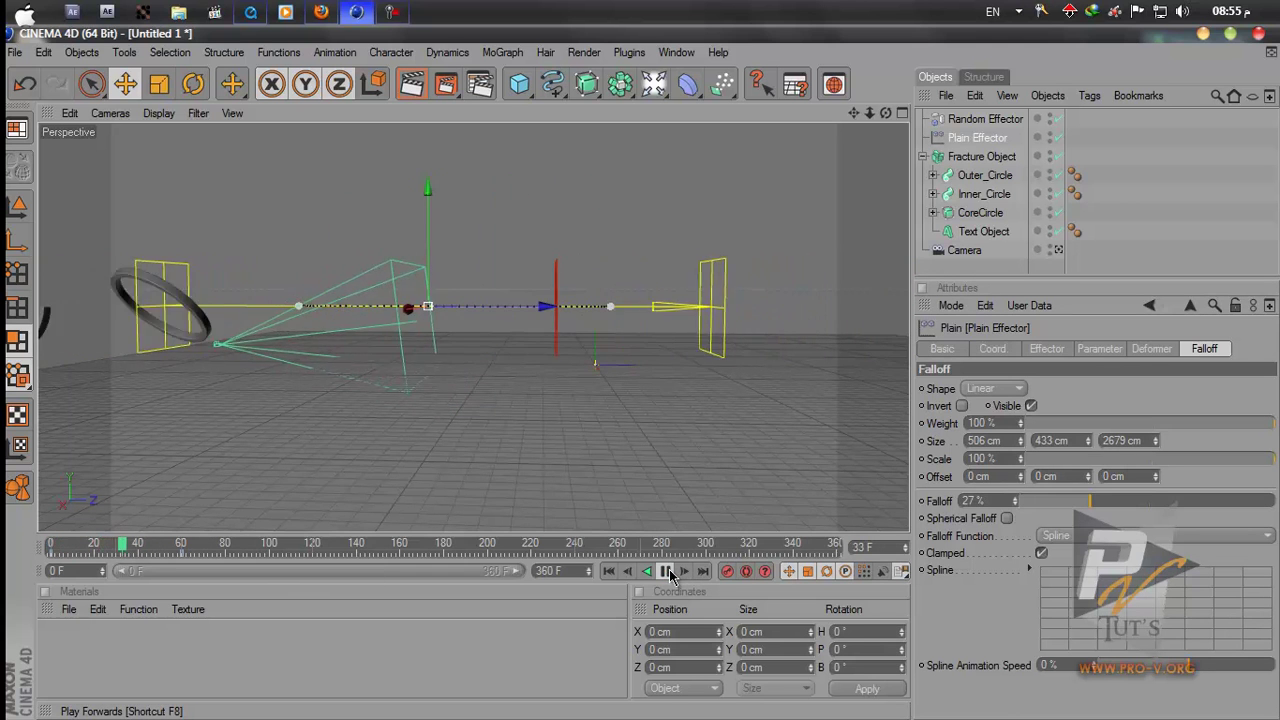
click(667, 572)
drag(152, 549, 86, 543)
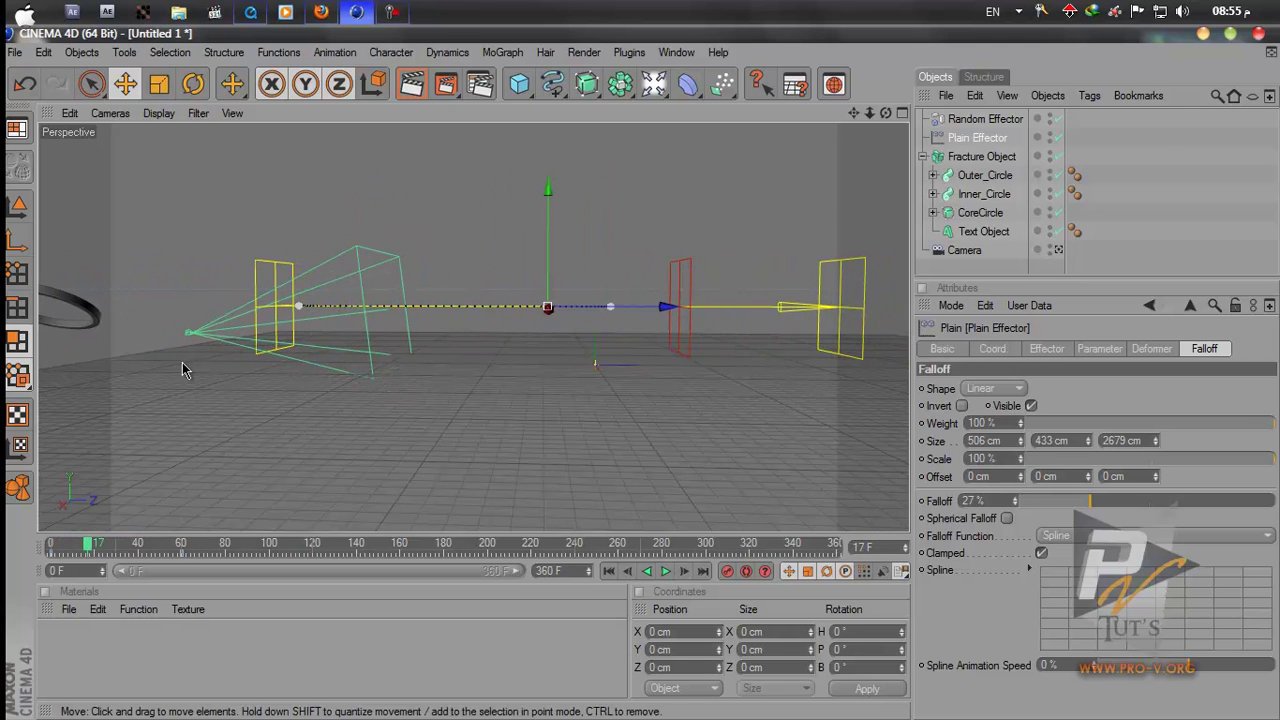
Set the Plain Effector's falloff to 43% and preview the animation up to frame 70
drag(1088, 500, 1132, 501)
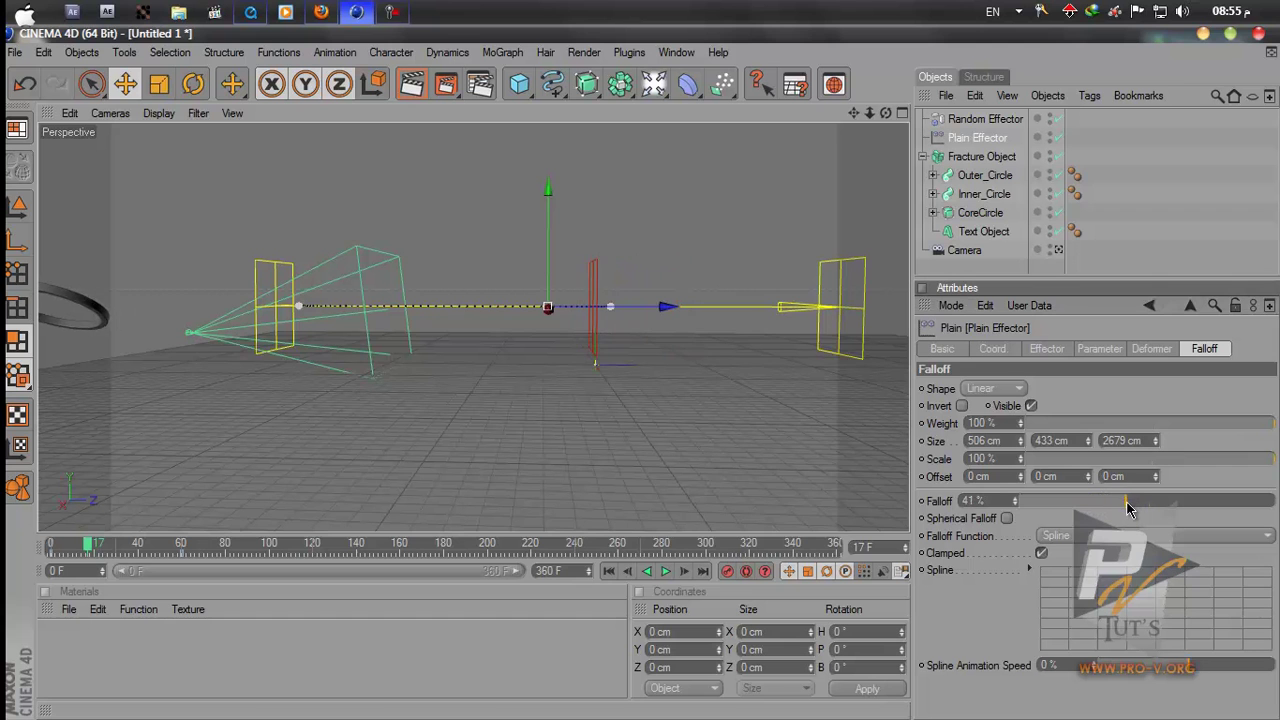
click(667, 574)
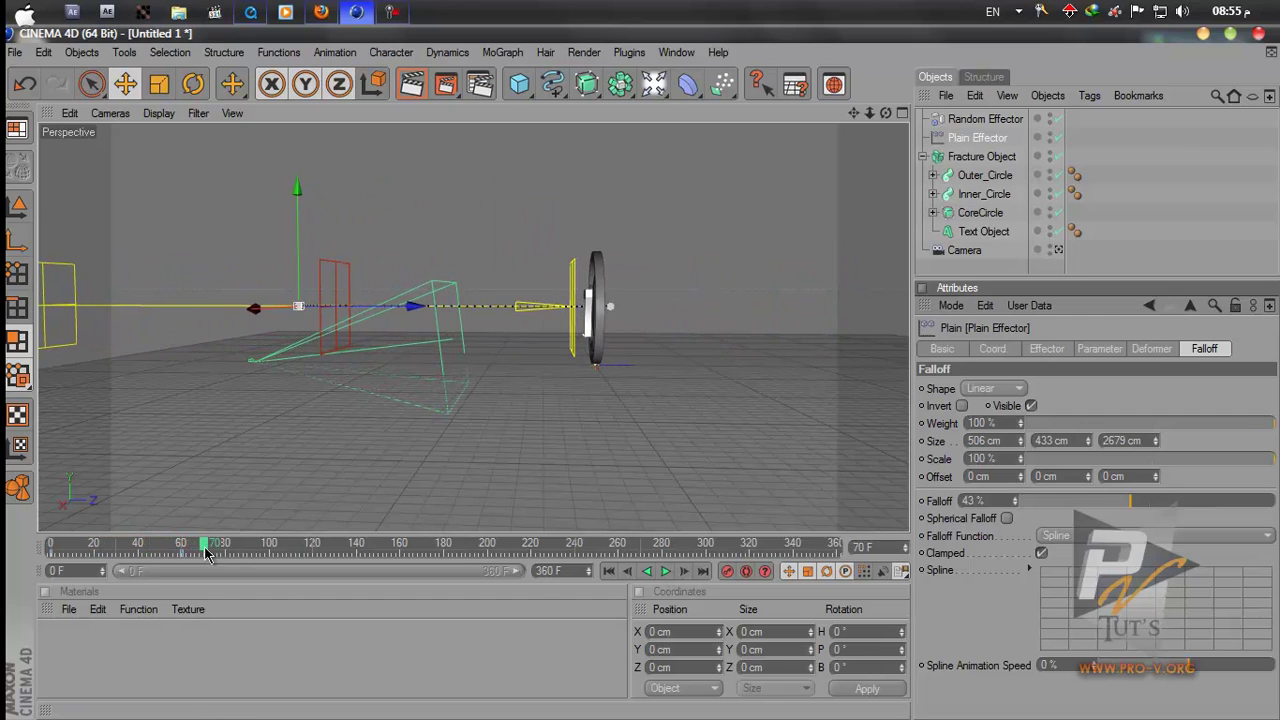